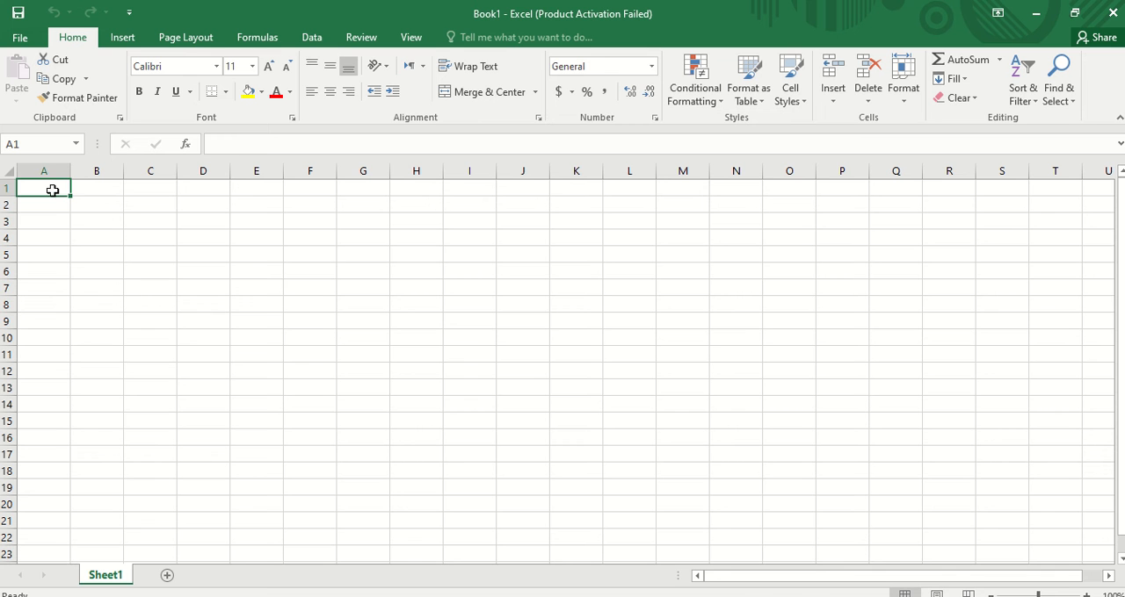
- Select various cells across the sheet to examine their cell addresses
click(150, 234)
click(249, 239)
click(215, 287)
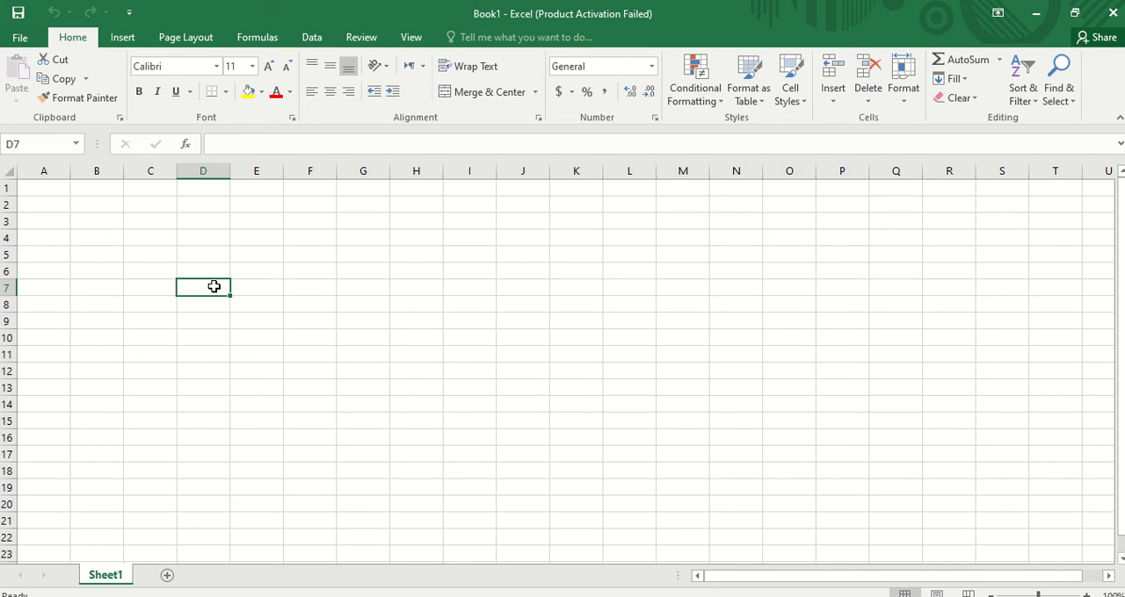
click(133, 286)
click(100, 252)
click(191, 236)
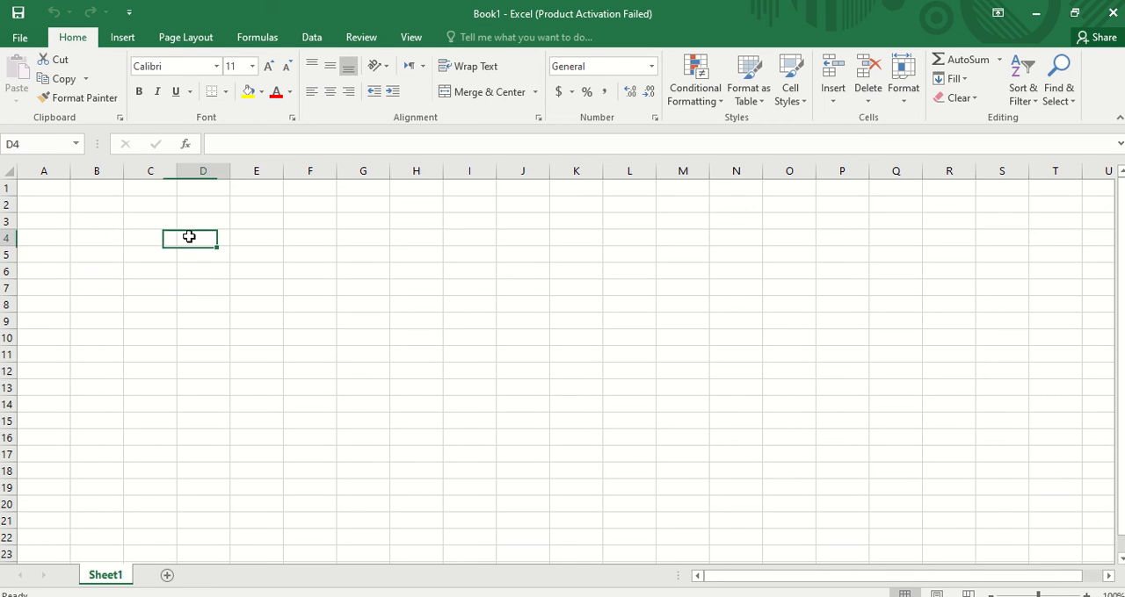
click(174, 275)
click(103, 285)
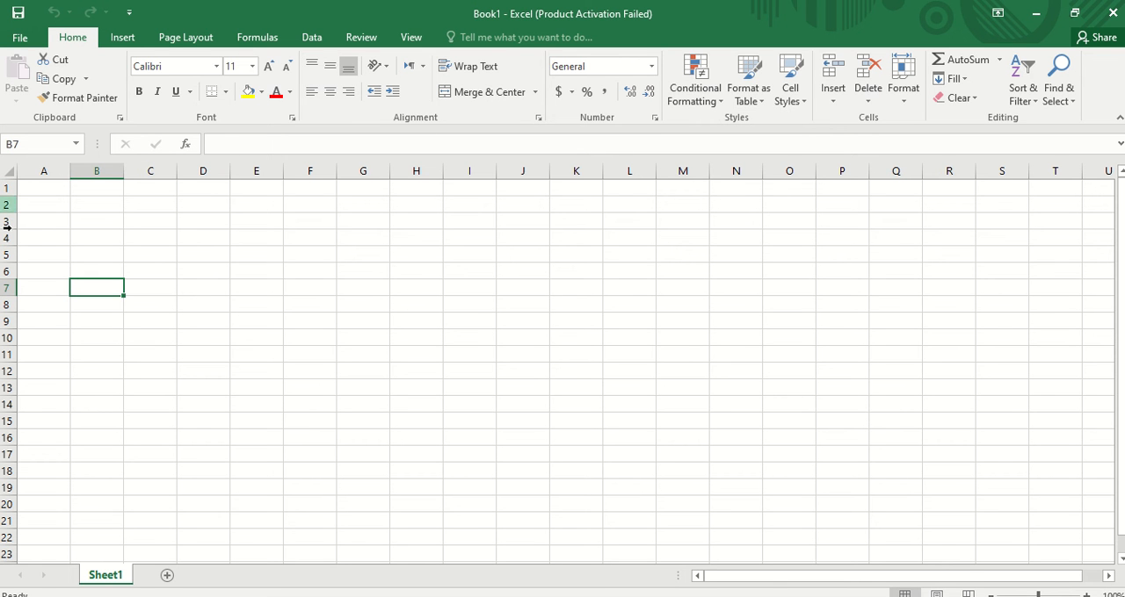
click(89, 203)
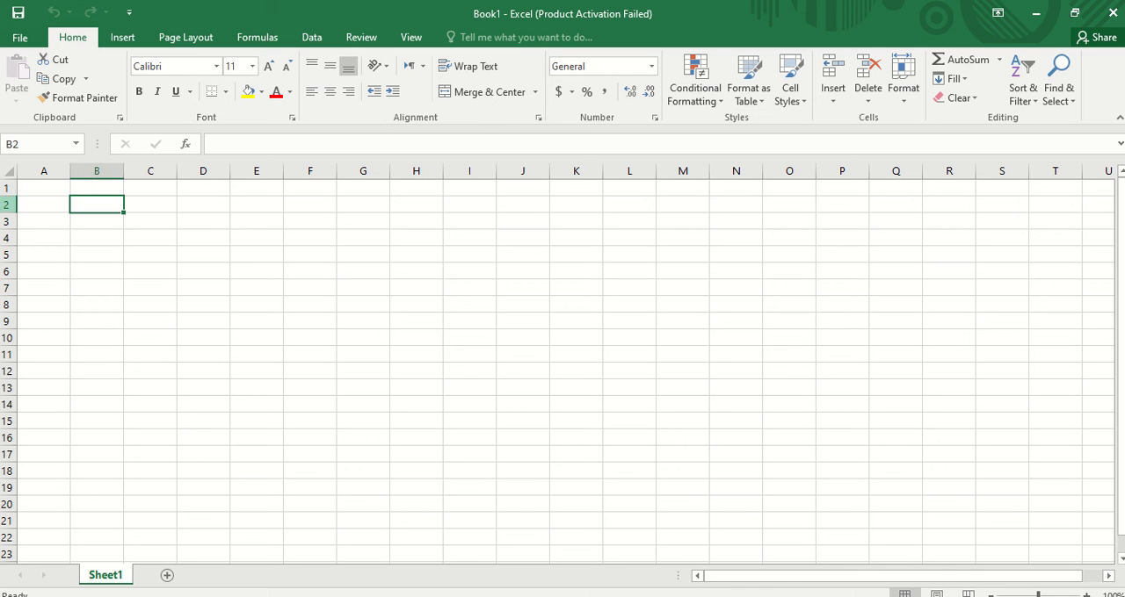
click(28, 145)
click(32, 145)
click(239, 288)
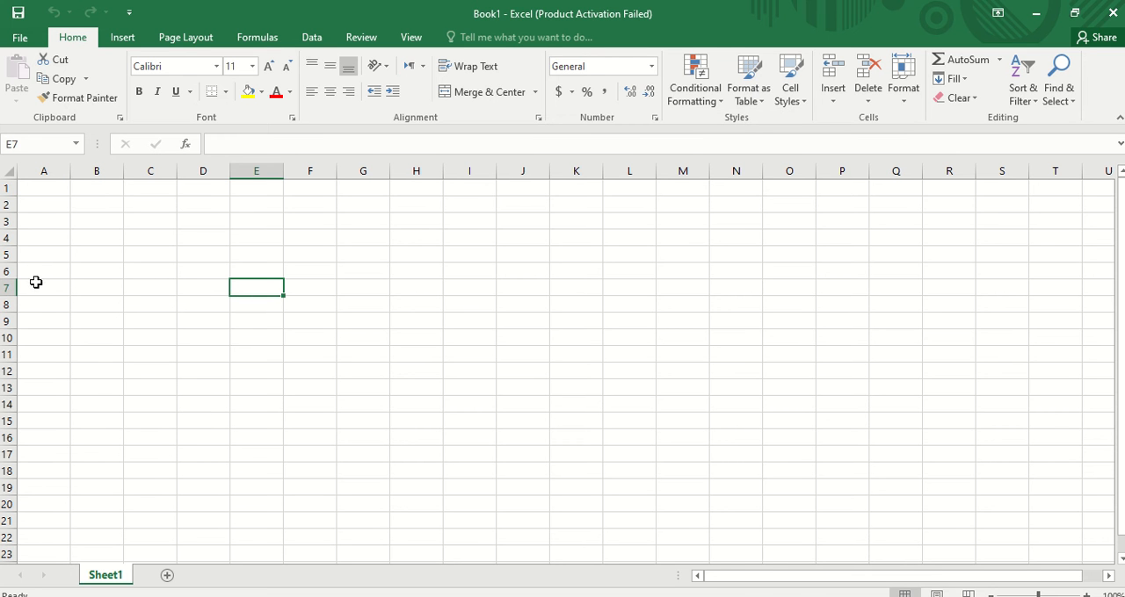
click(197, 240)
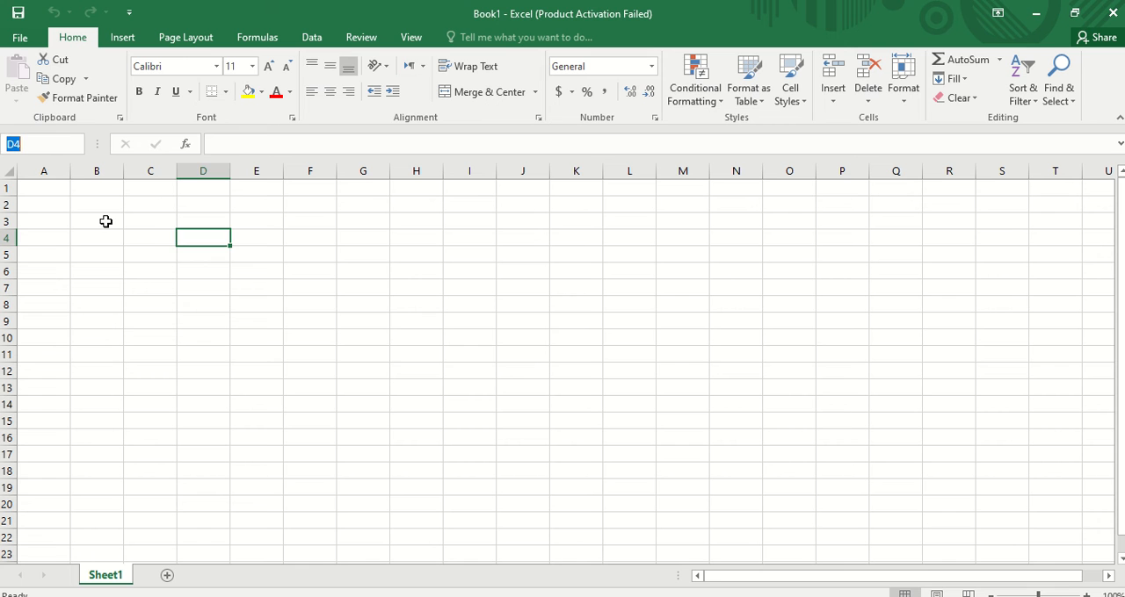
click(152, 237)
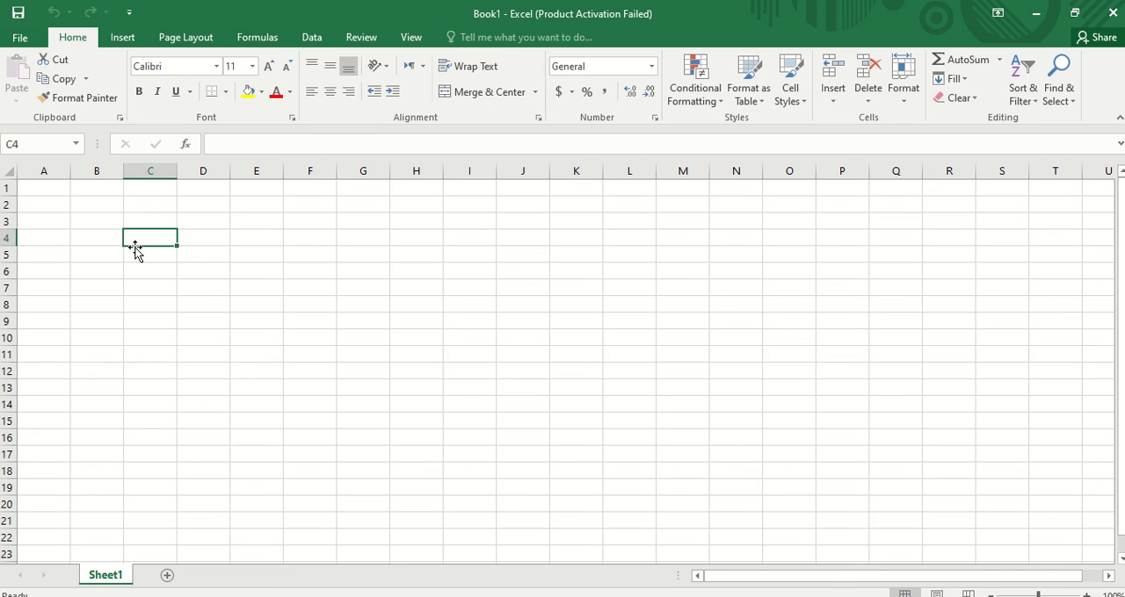
- Select ranges of whole columns and rows to examine how multiple columns and rows are selected
click(59, 170)
drag(158, 181, 629, 170)
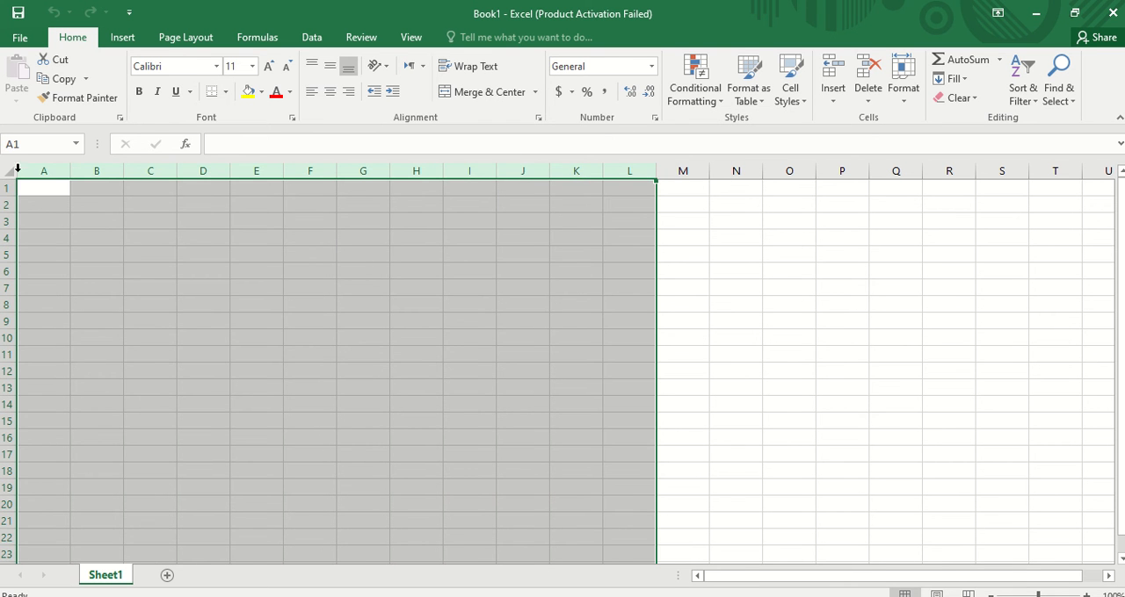
drag(7, 187, 8, 504)
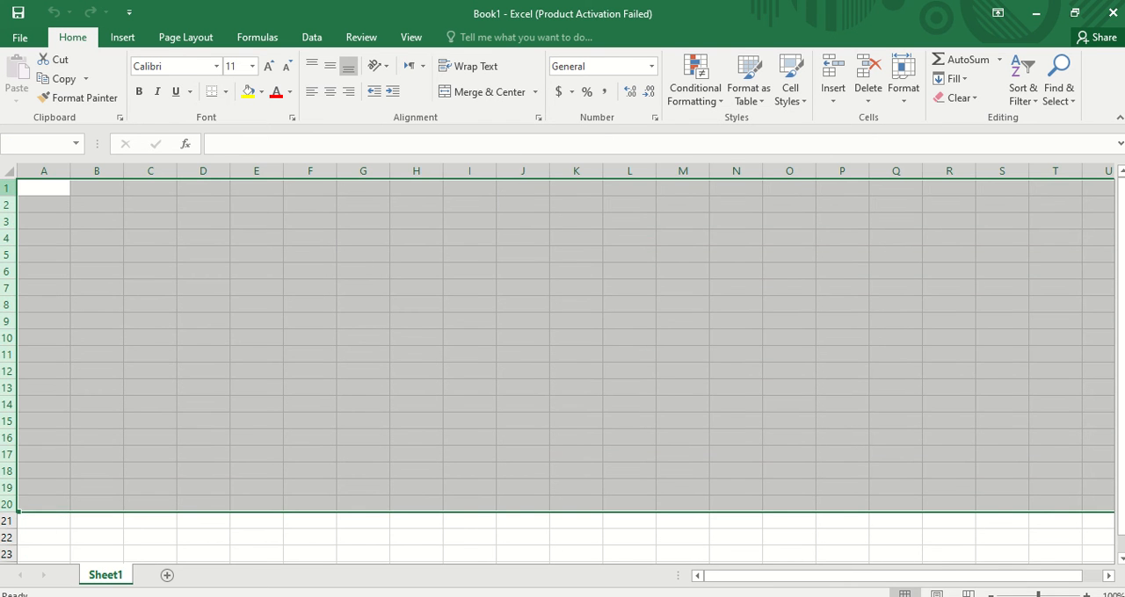
drag(40, 167, 336, 169)
click(306, 170)
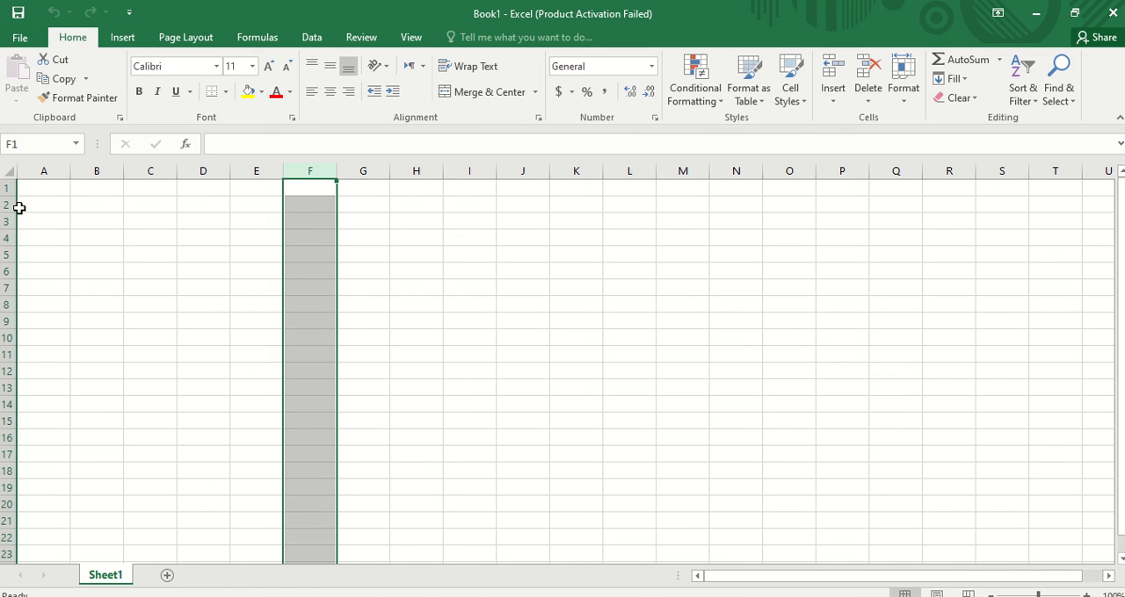
drag(13, 206, 9, 471)
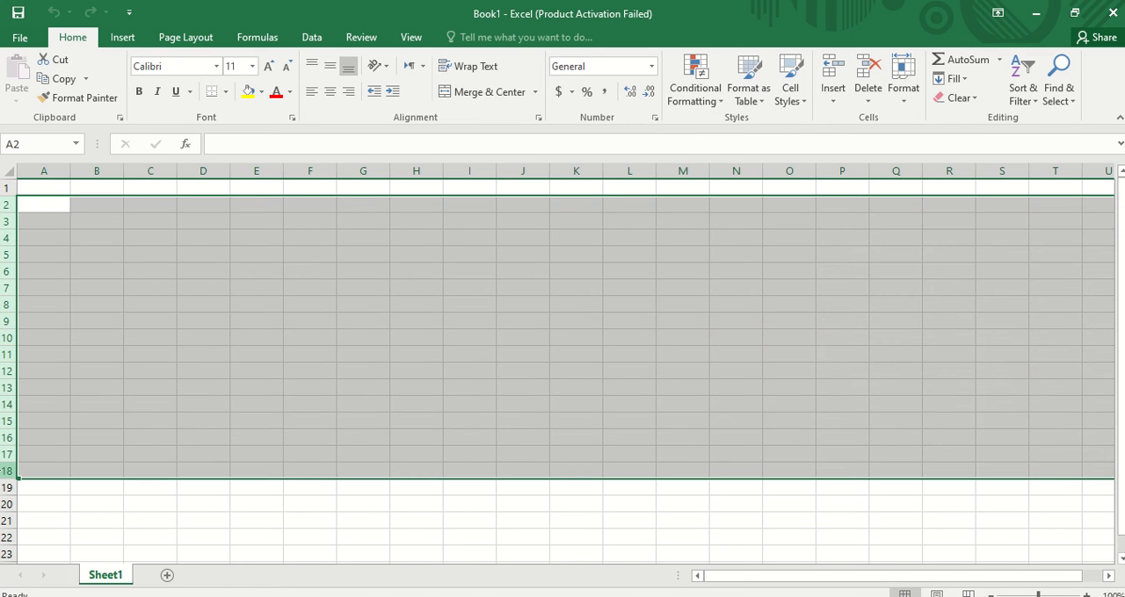
click(89, 204)
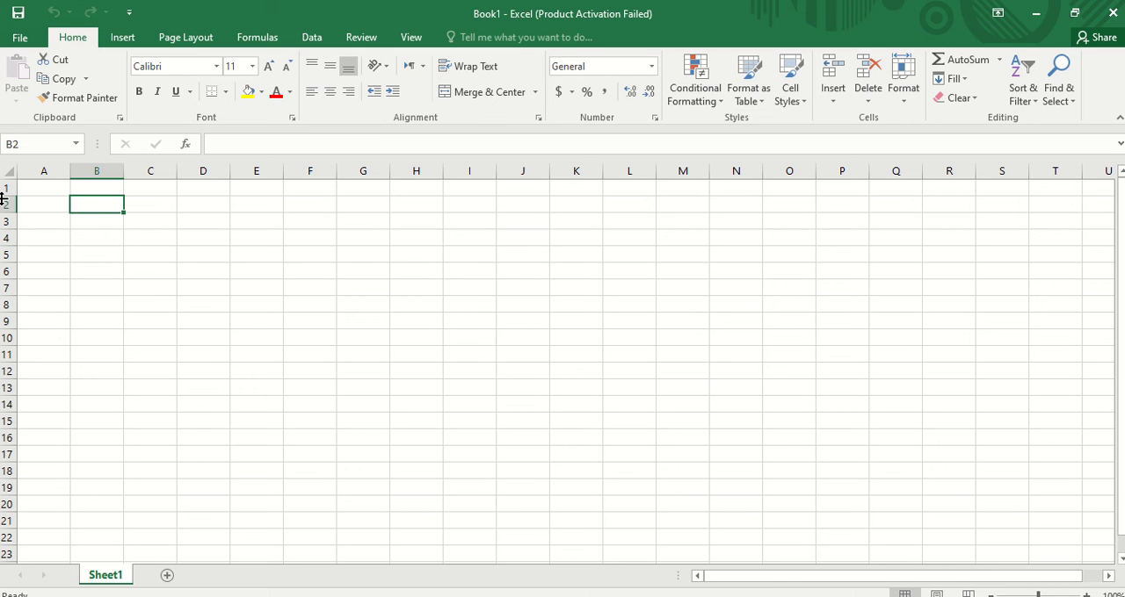
- Enter 2 in cell A1 and 3 in cell B1
click(37, 190)
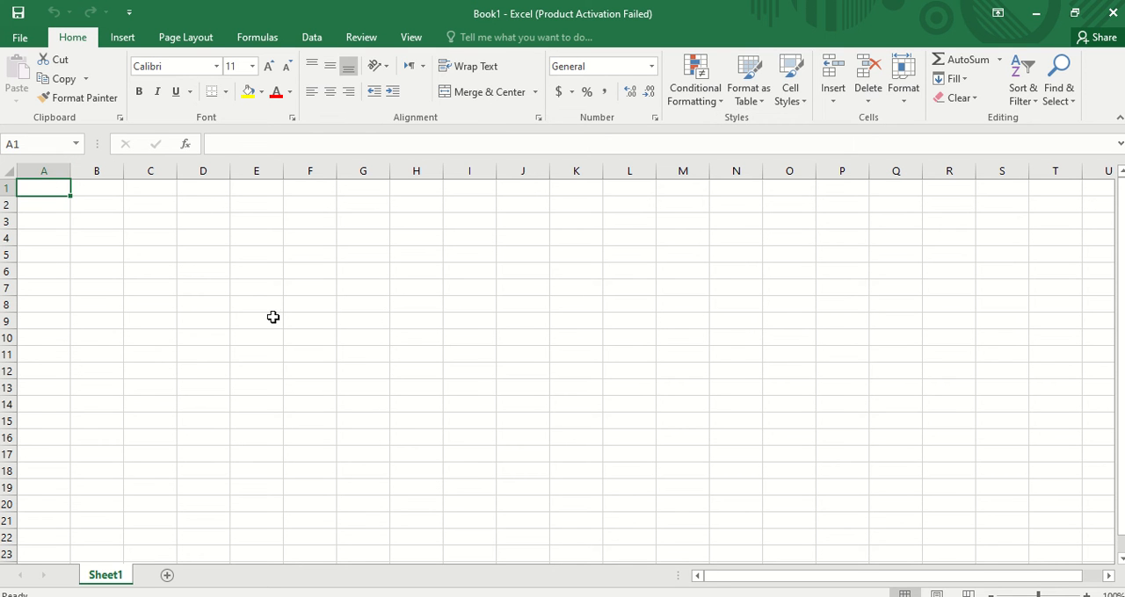
text(2)
click(101, 186)
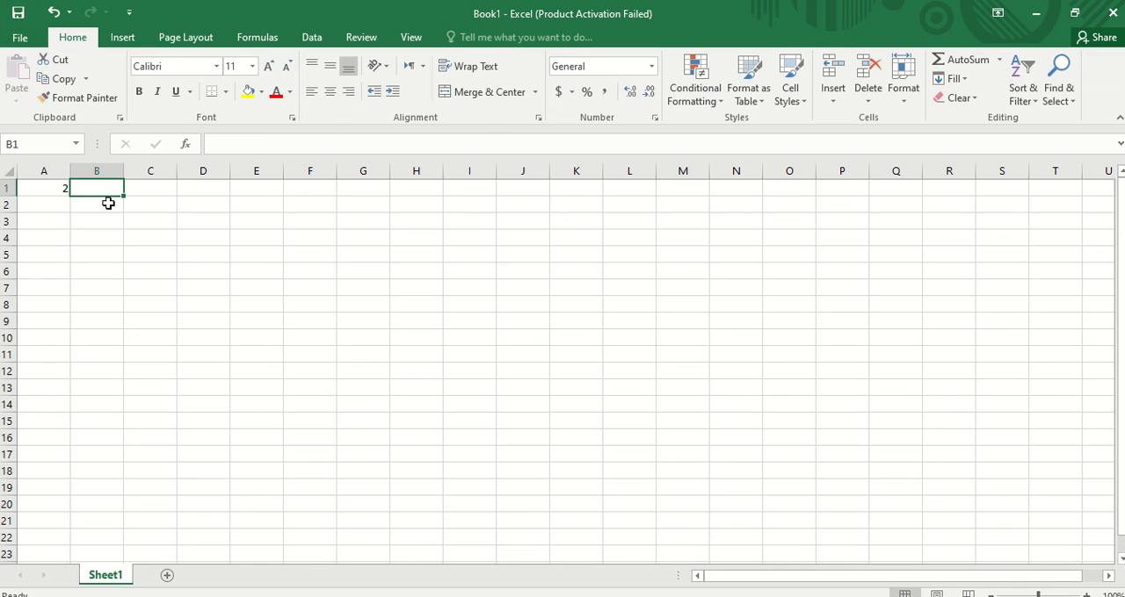
text(3)
click(156, 186)
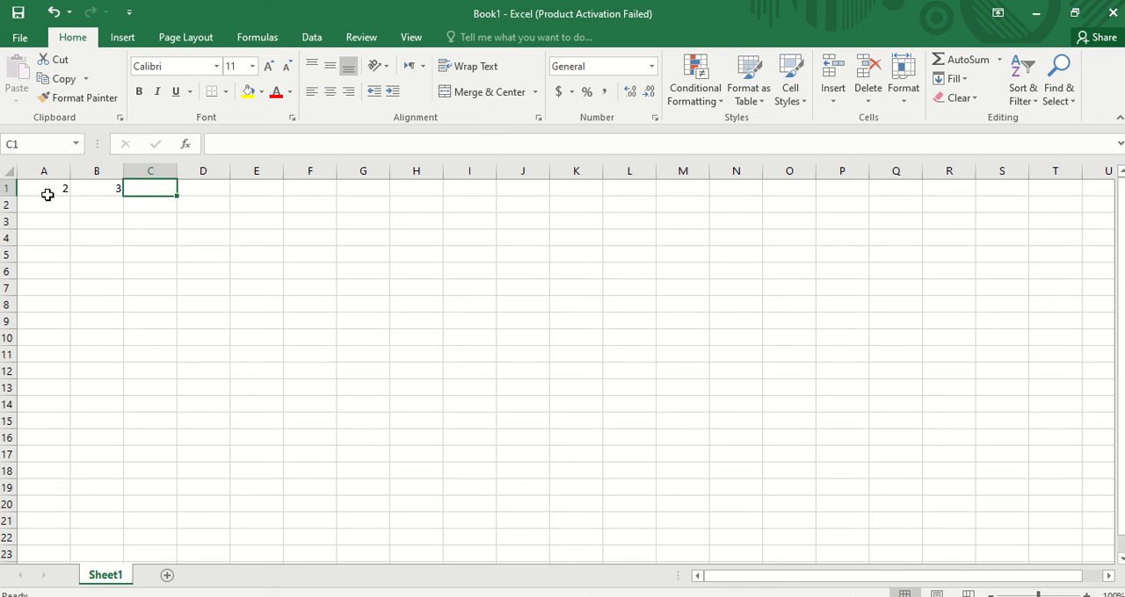
drag(65, 187, 83, 187)
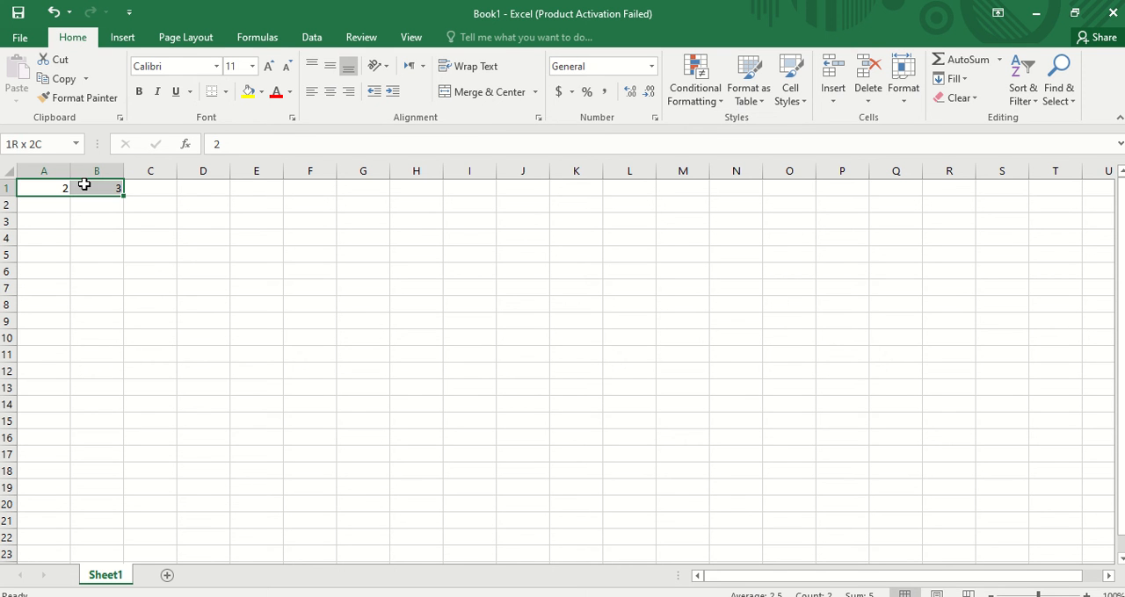
click(161, 186)
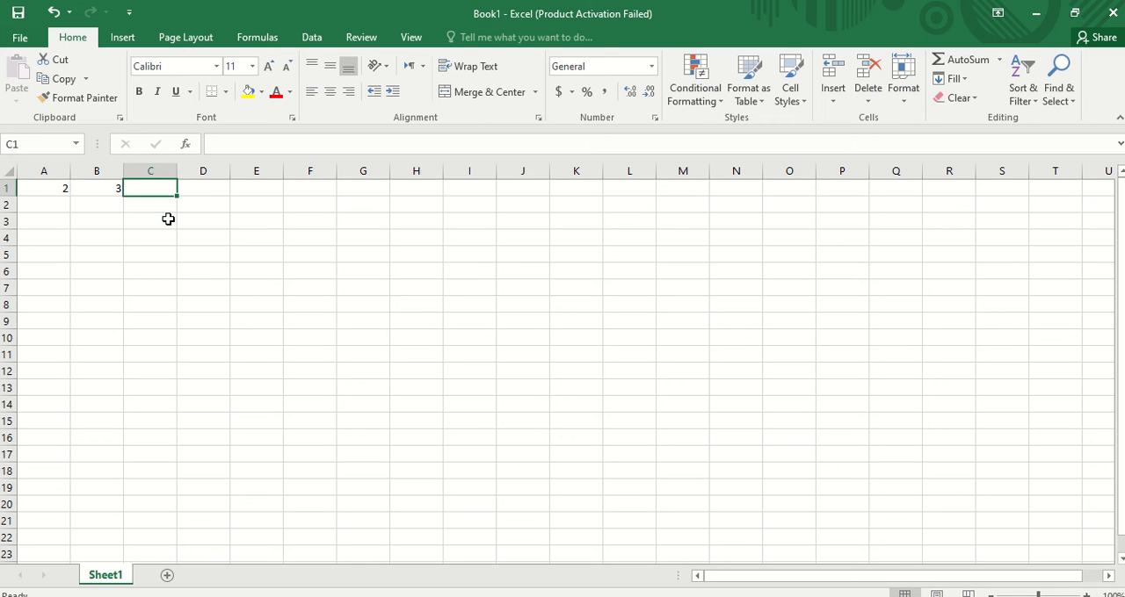
- Enter the formula =A1+B1 in cell C1 by referencing cells A1 and B1
text(=)
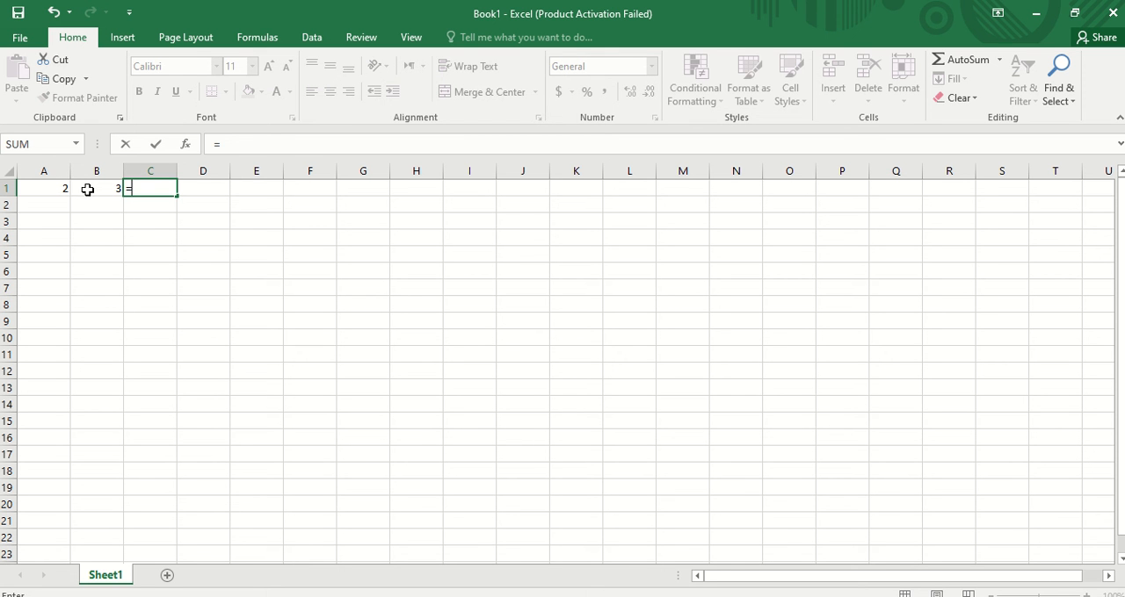
text(a1)
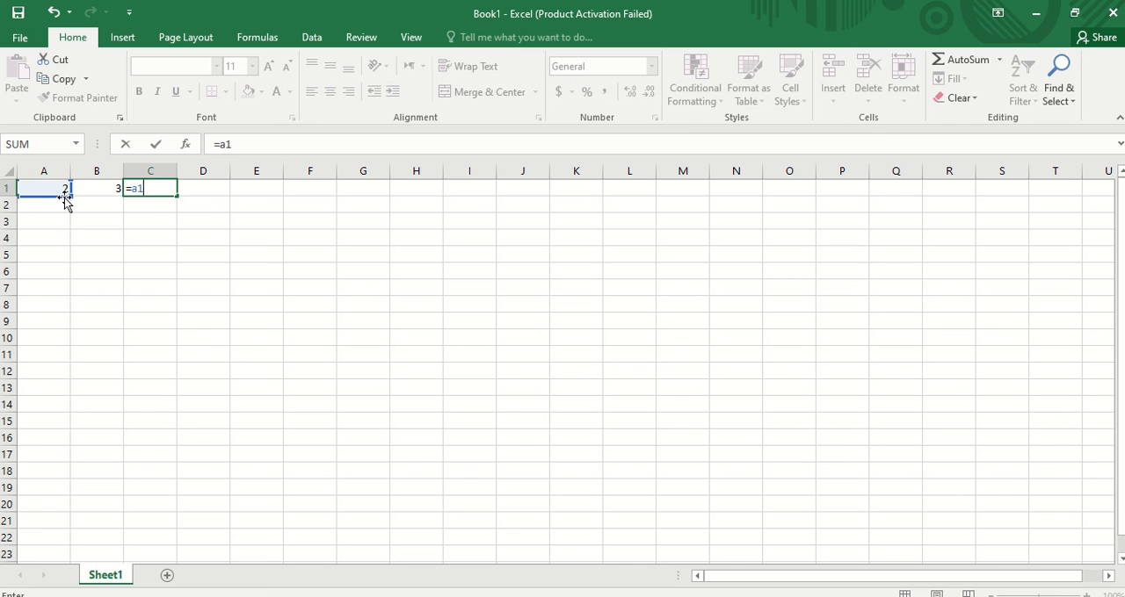
key(BackSpace)
key(BackSpace)
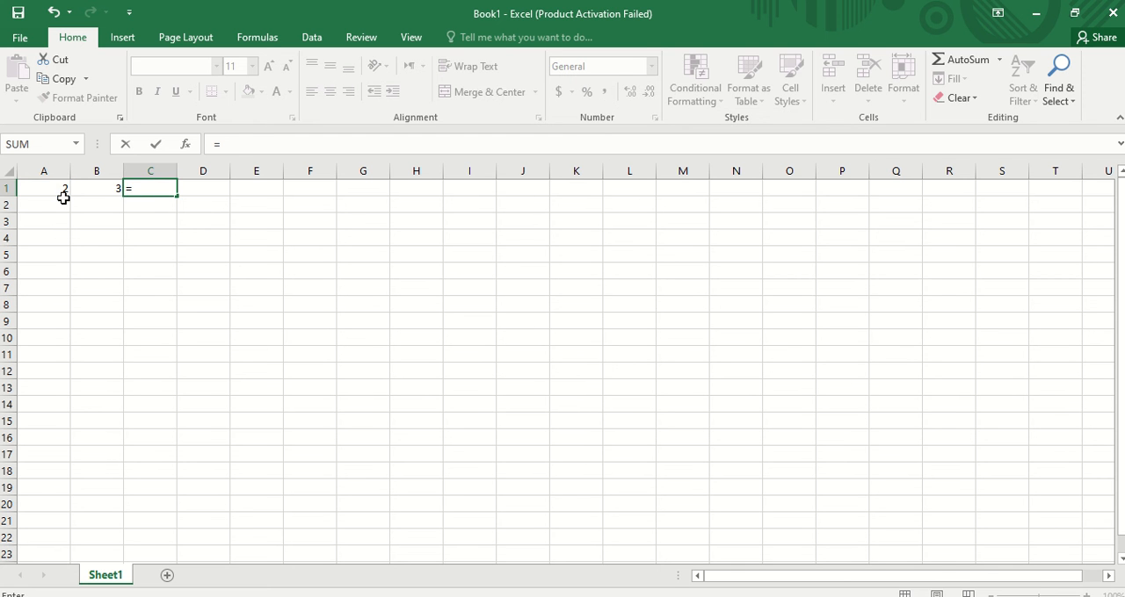
click(65, 189)
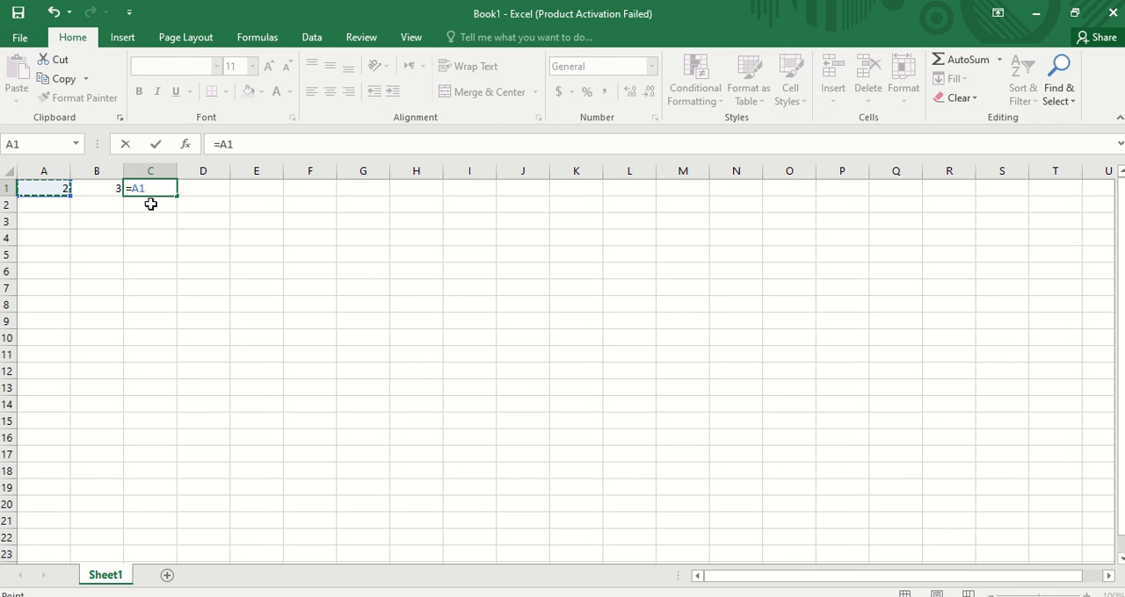
text(+)
click(98, 189)
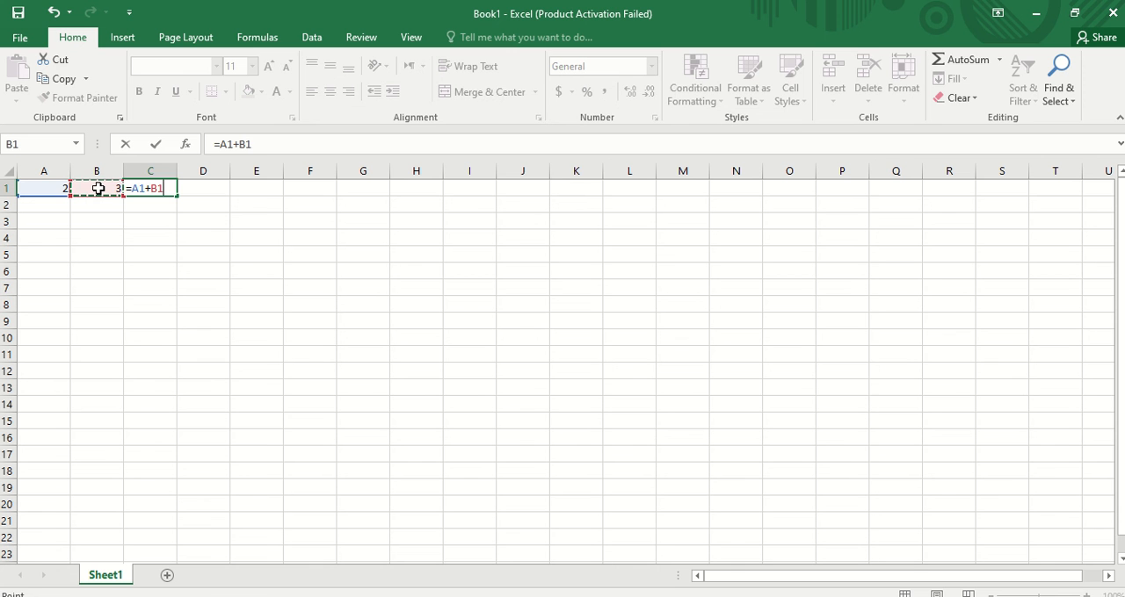
key(ctrl+Return)
key(Return)
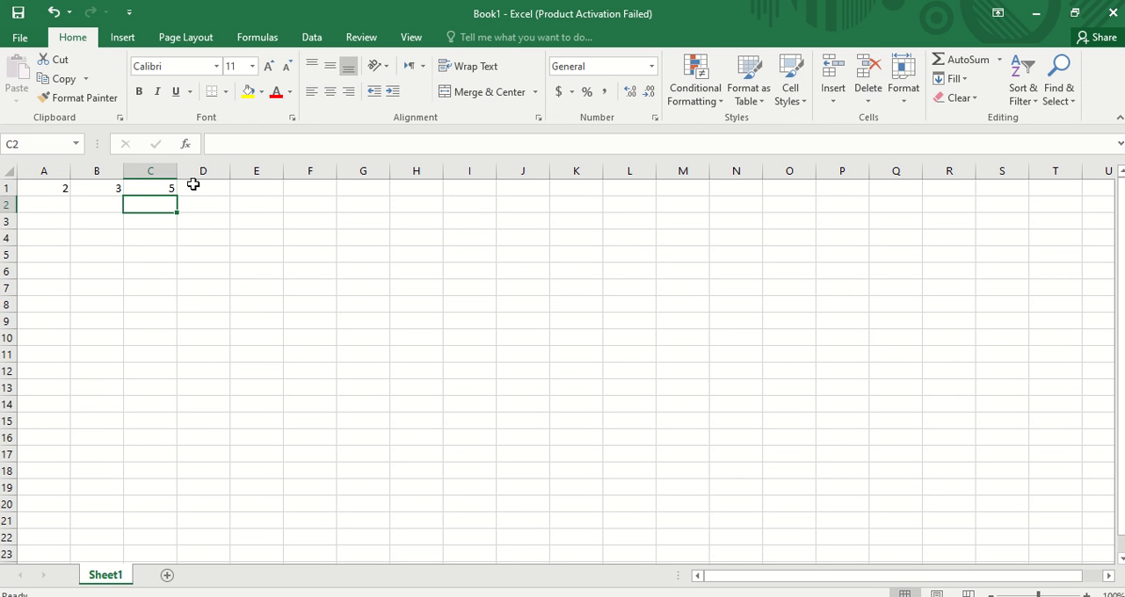
click(158, 185)
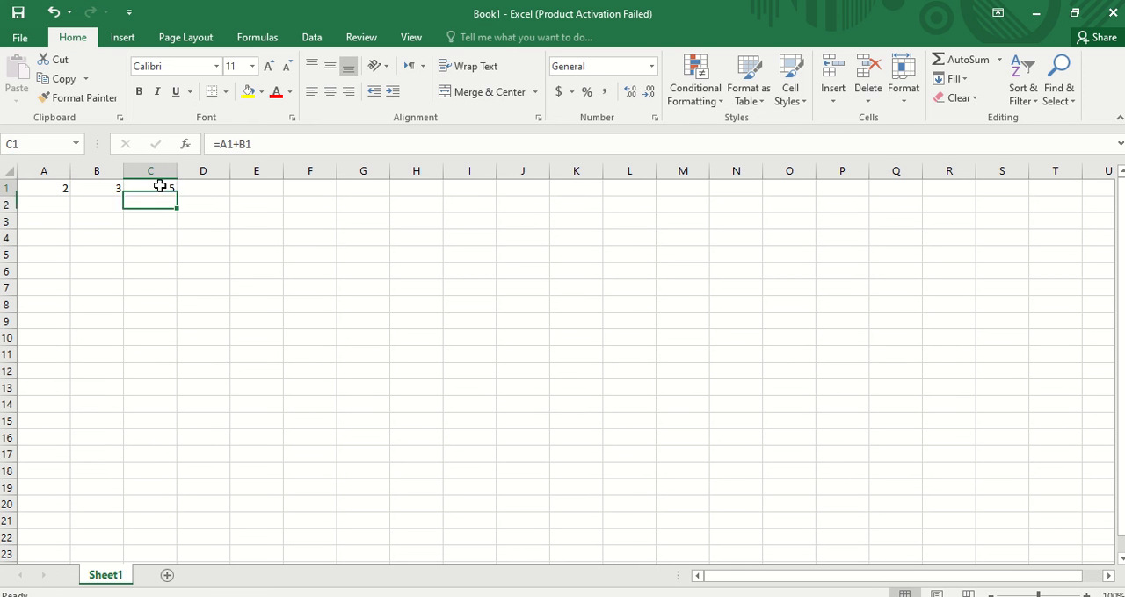
- Enter 5 in cell A2 and 4 in cell B2
click(47, 206)
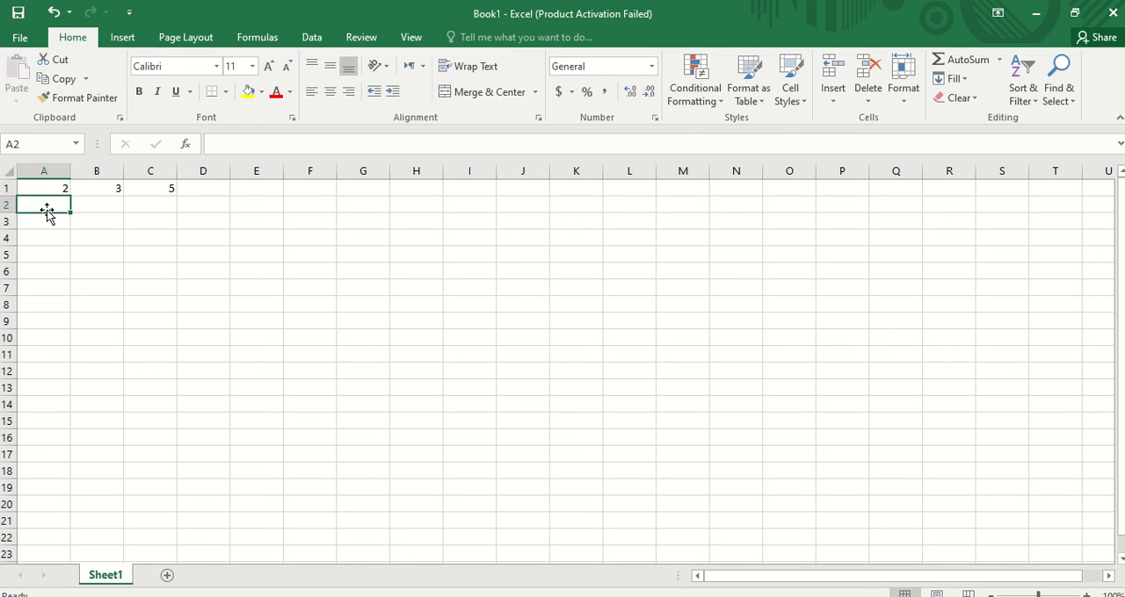
text(5)
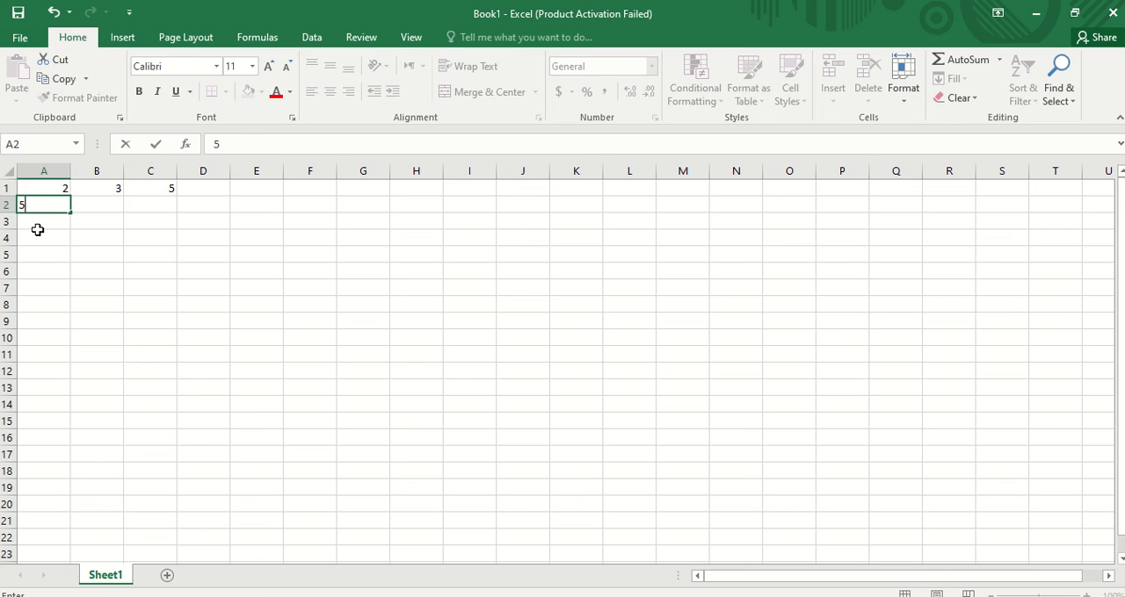
text(0)
key(BackSpace)
key(Tab)
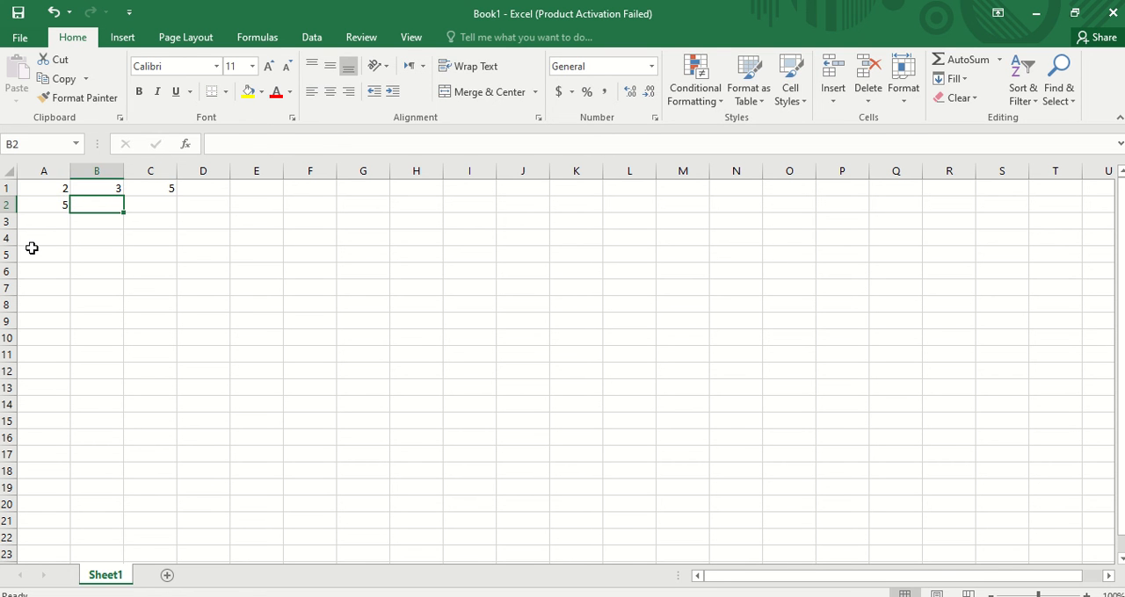
key(Left)
key(Right)
text(4)
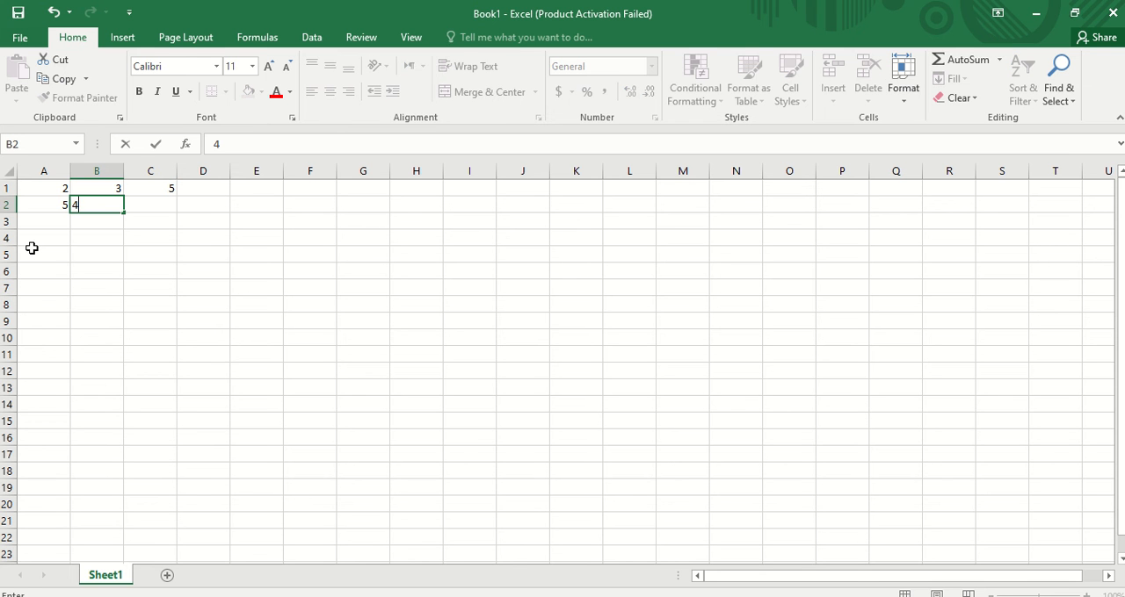
key(Tab)
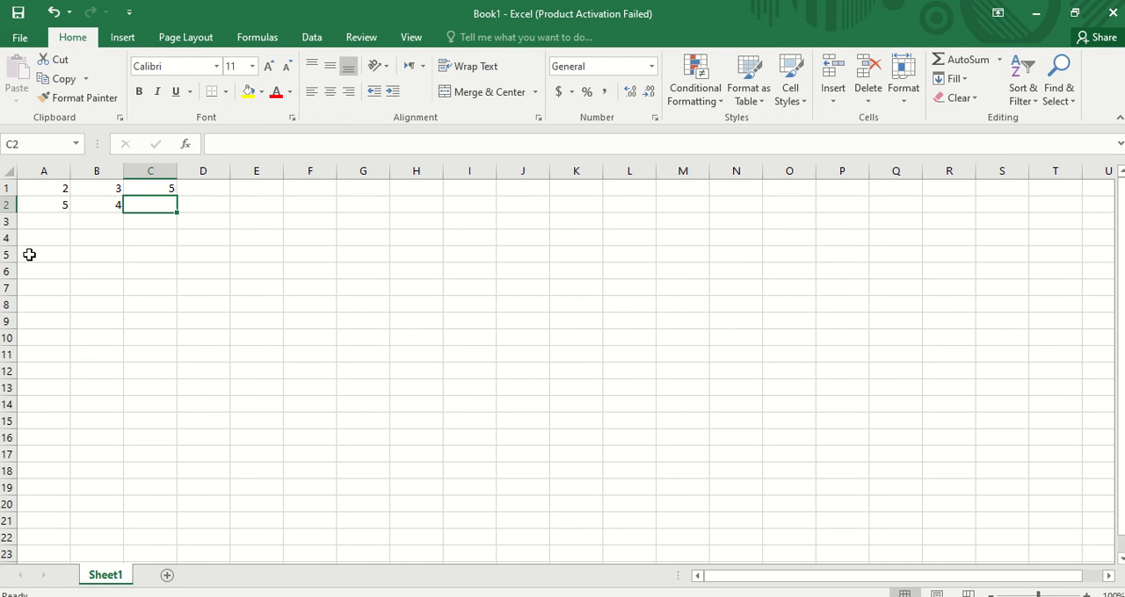
- Enter the formula =A2-B2 in cell C2 by referencing cells A2 and B2
text(=)
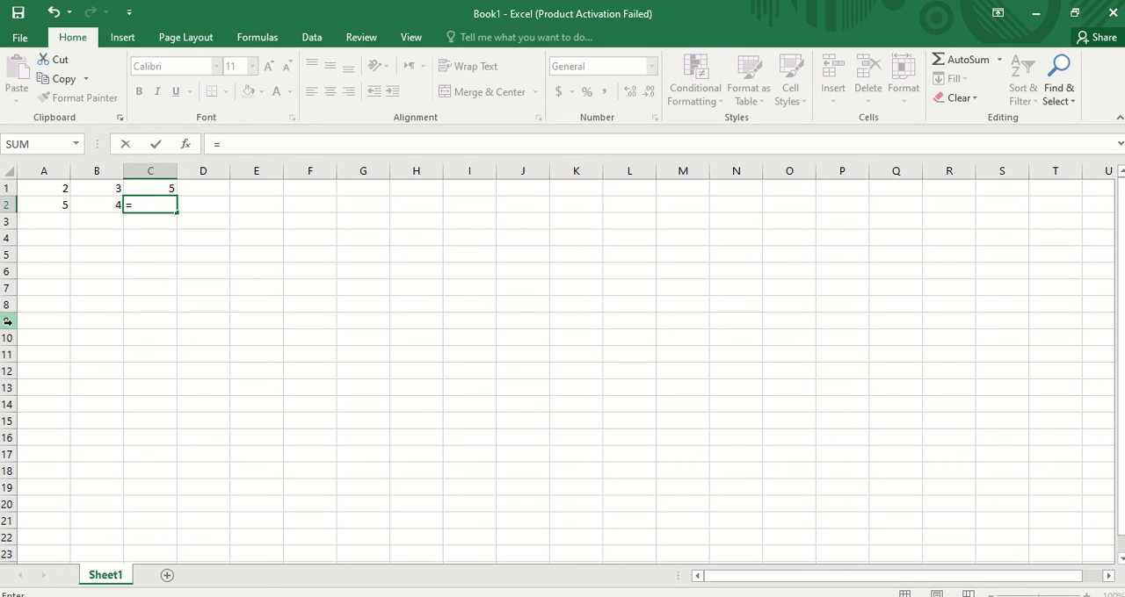
click(39, 203)
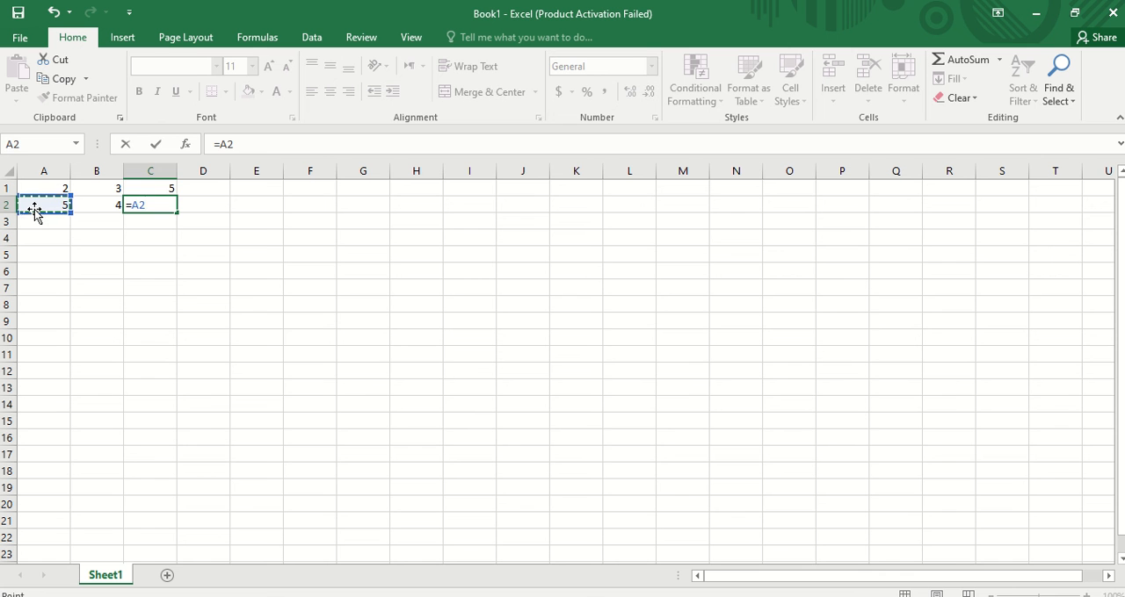
text(-)
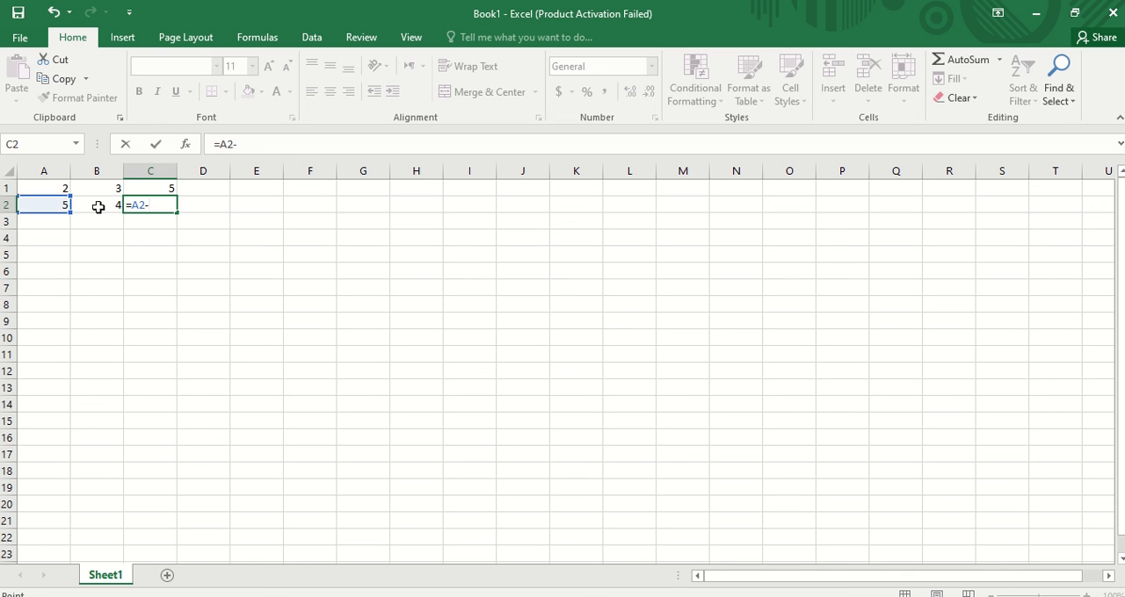
click(93, 204)
key(Return)
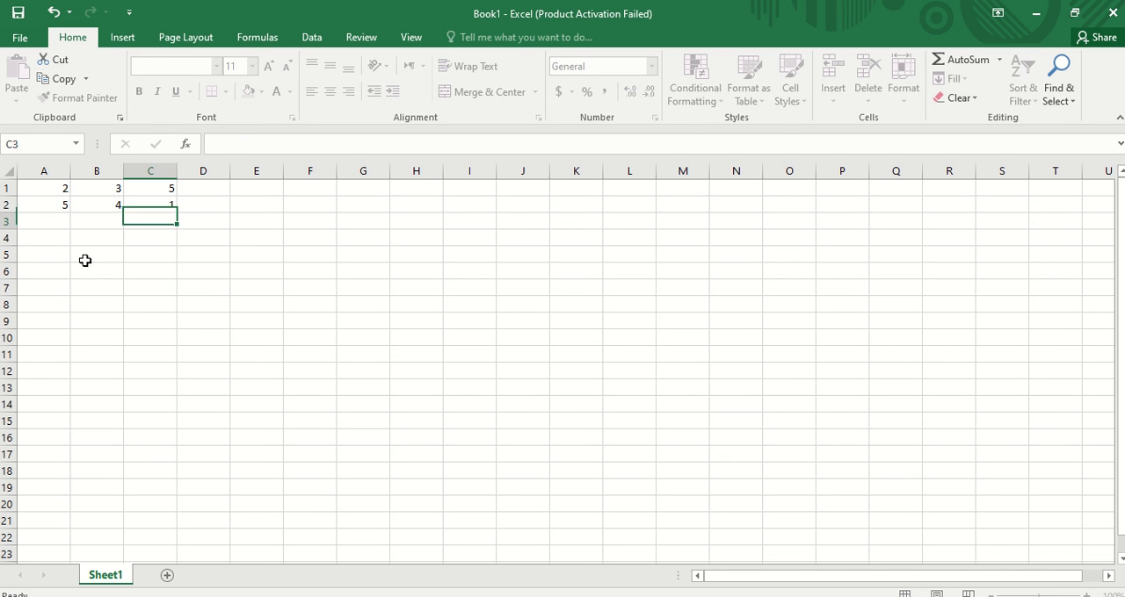
- Enter 3 in cell A3 and 7 in cell B3
click(43, 221)
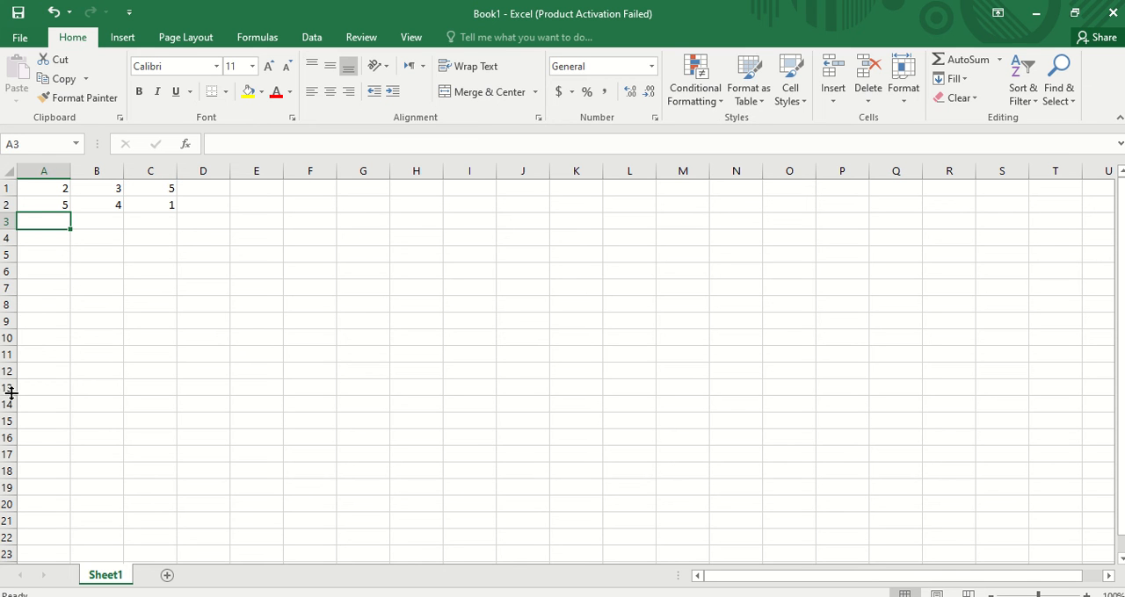
text(3)
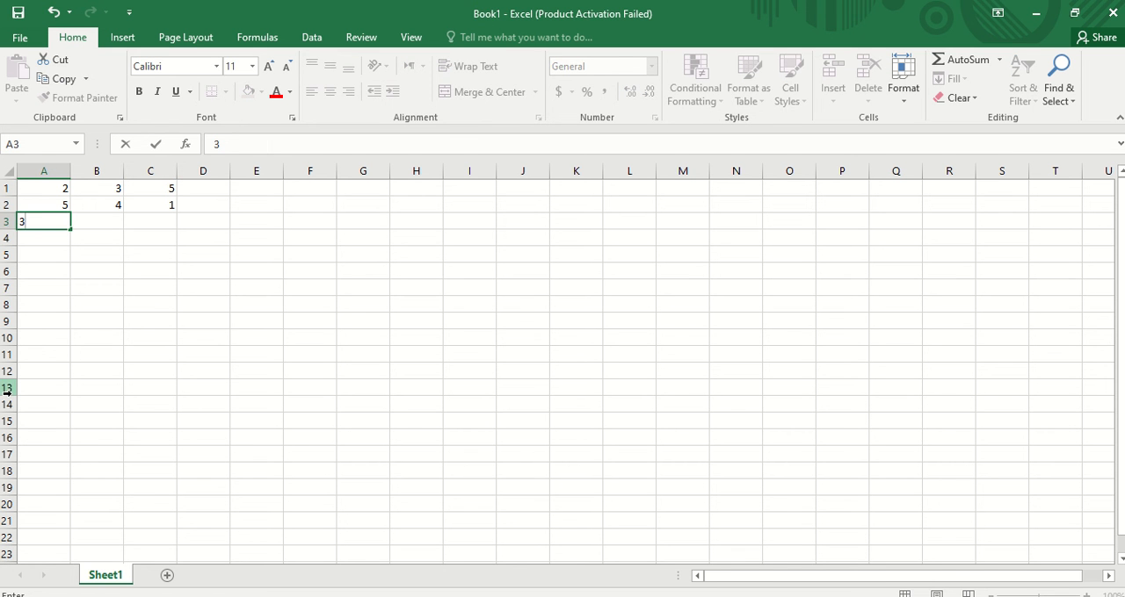
key(Tab)
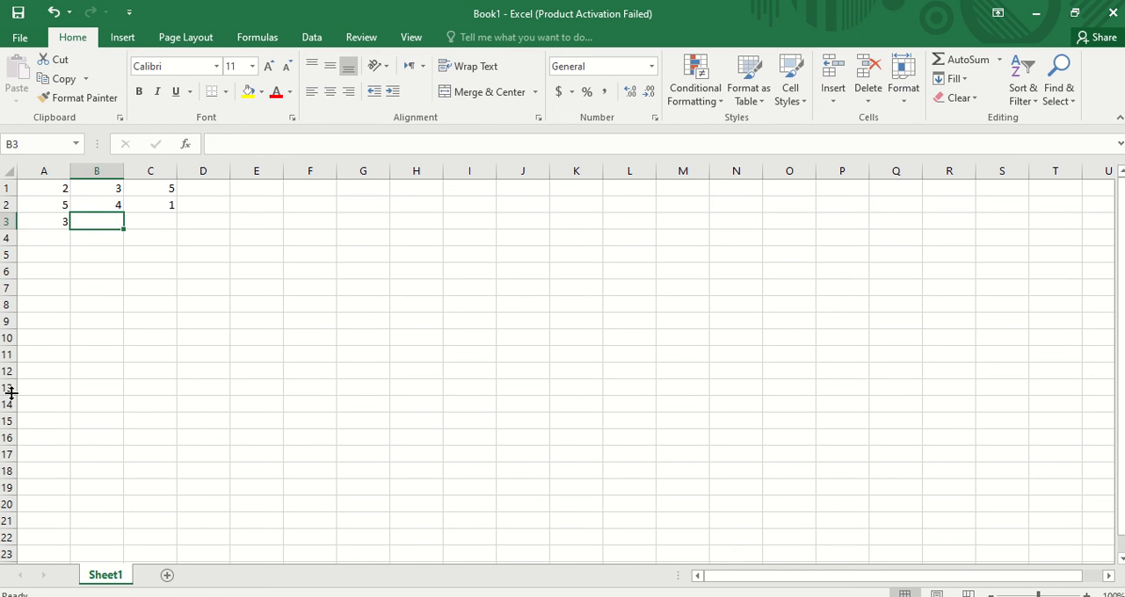
text(7)
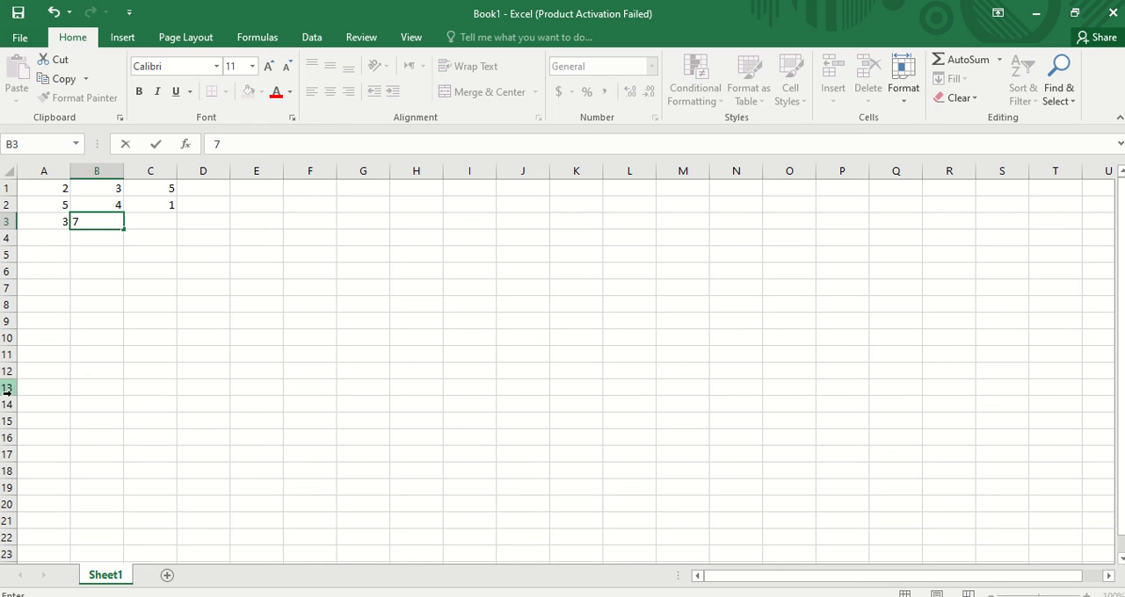
key(Tab)
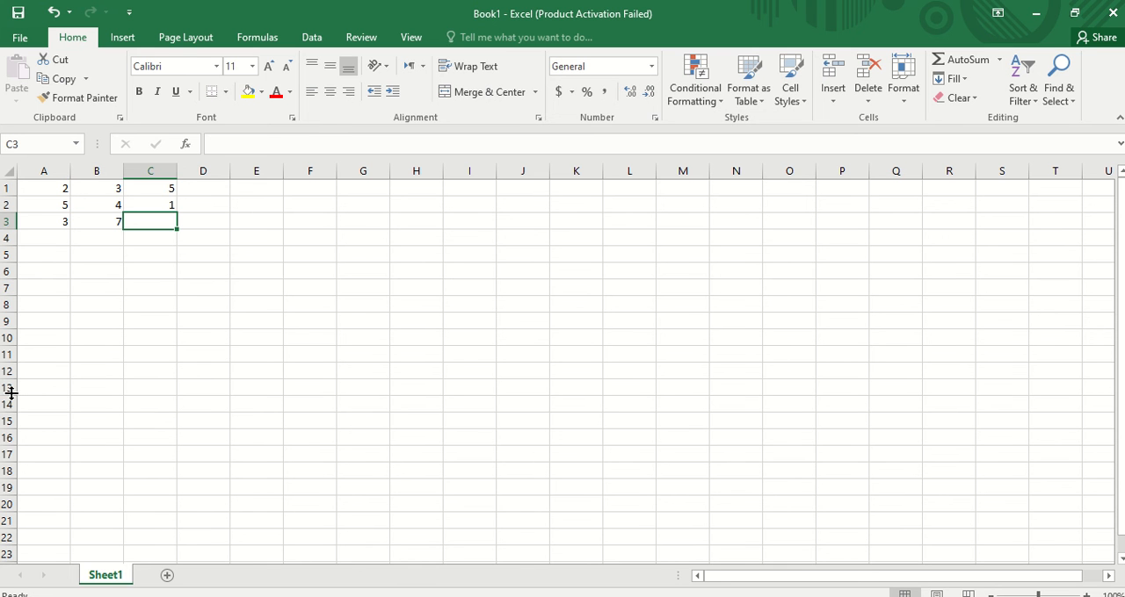
- Enter the formula =A3*B3 in cell C3 by referencing cells A3 and B3
text(=)
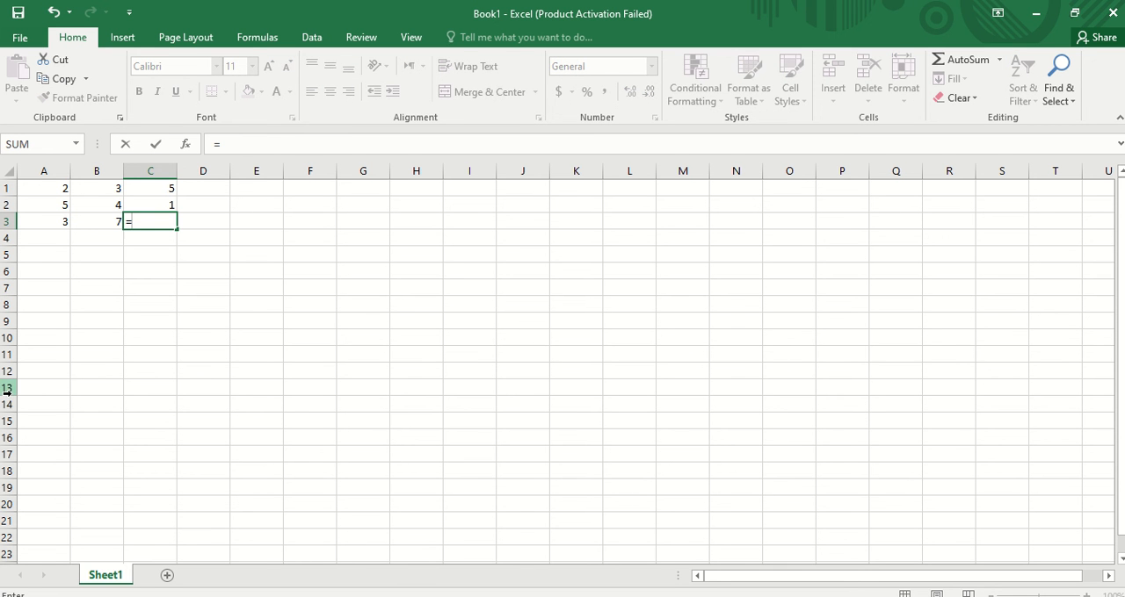
click(53, 224)
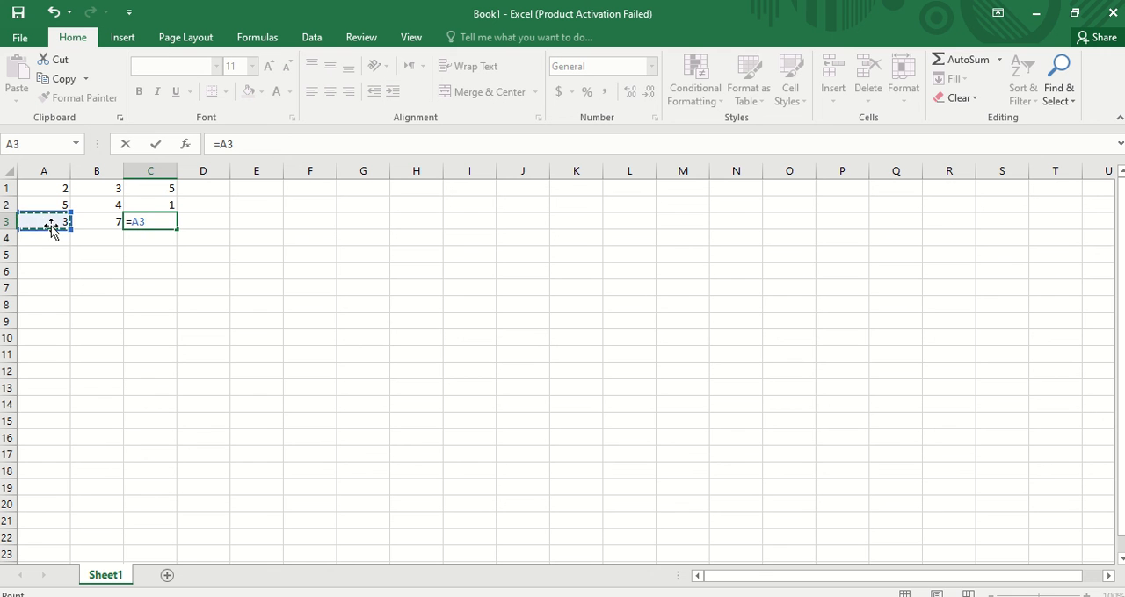
text(*)
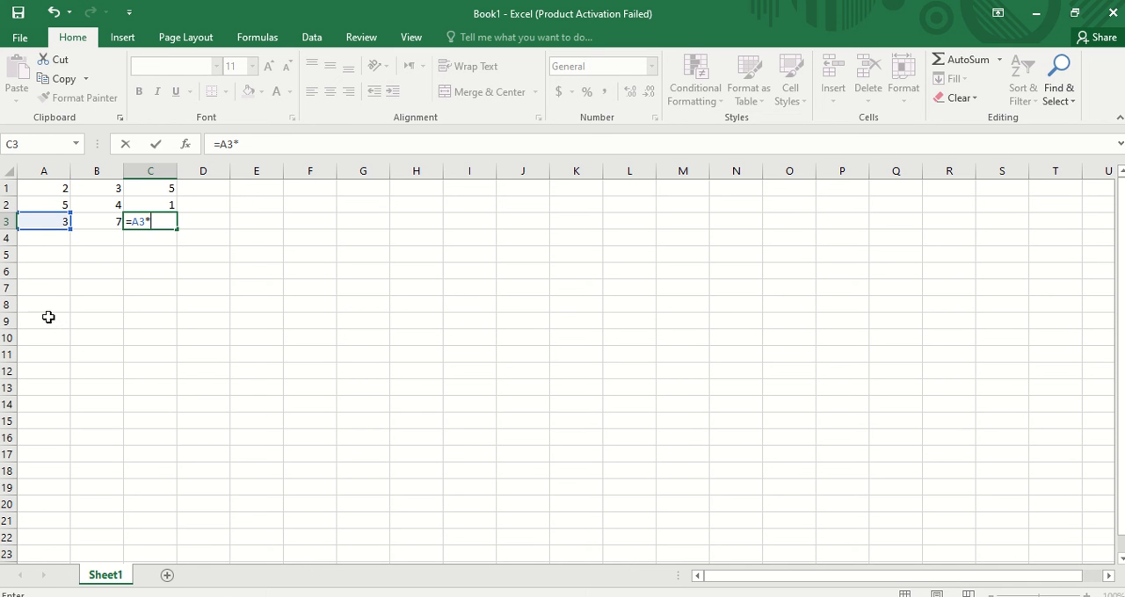
click(110, 219)
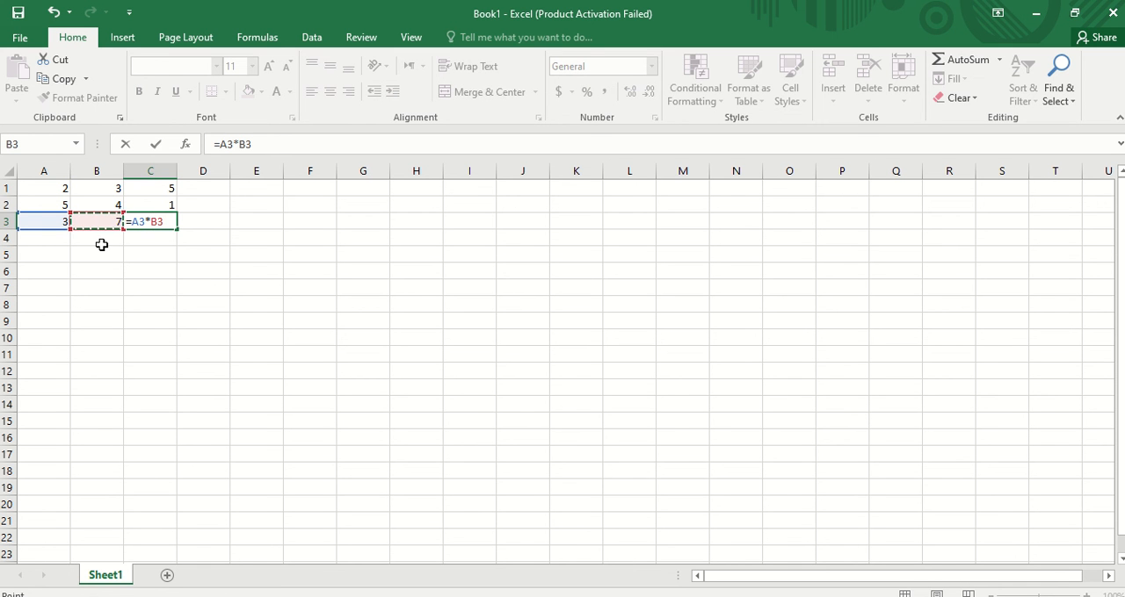
key(Return)
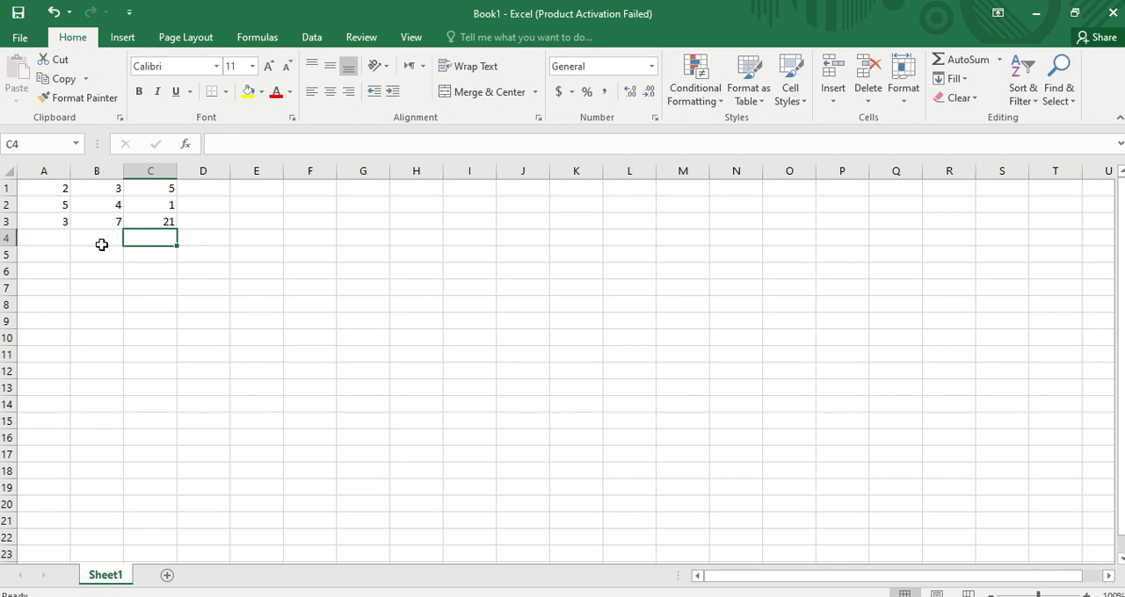
key(Return)
- Enter 10 in cell A4 and 5 in cell B4
click(101, 250)
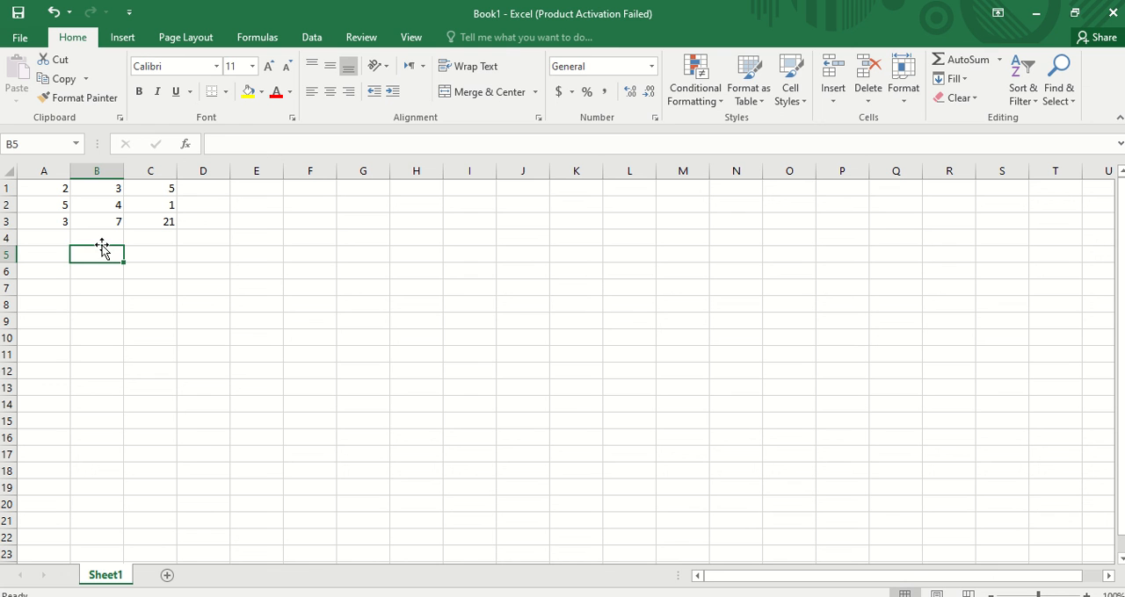
click(102, 245)
key(Left)
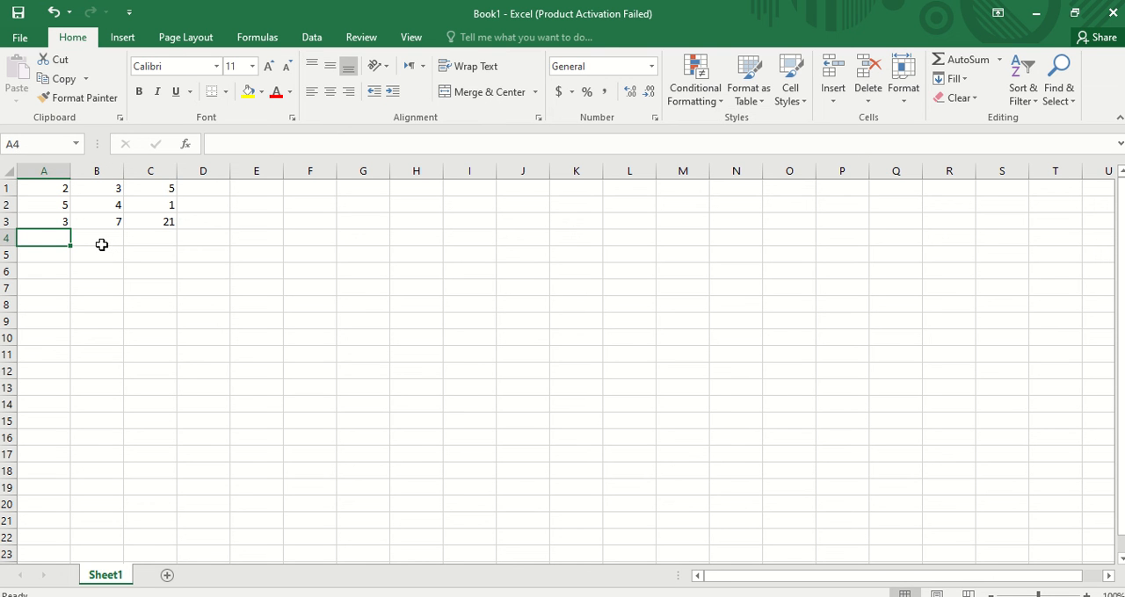
text(10)
click(102, 245)
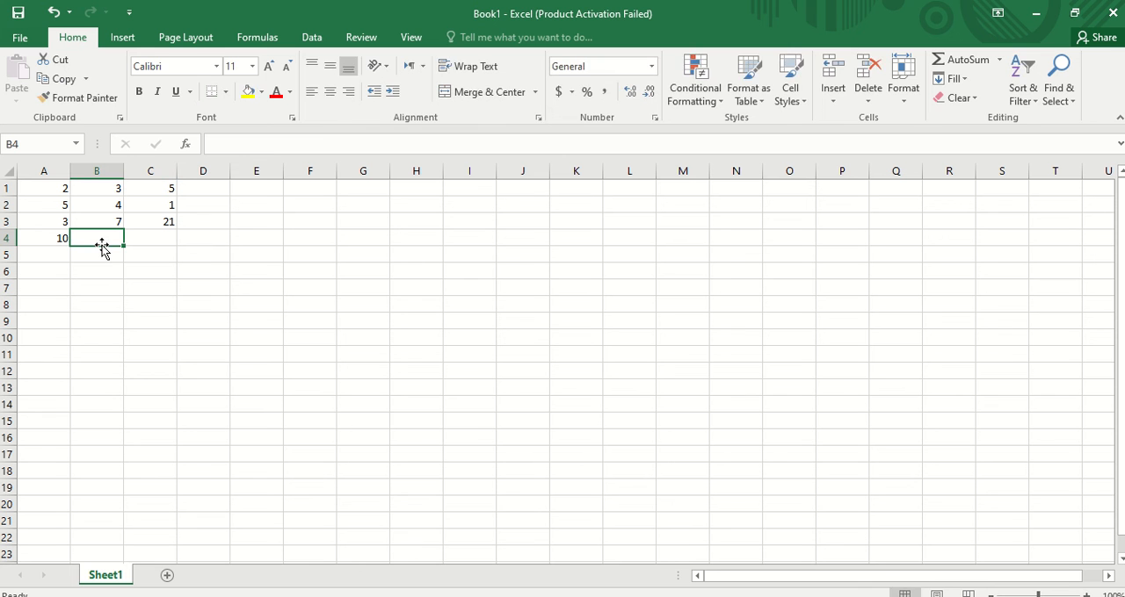
text(5)
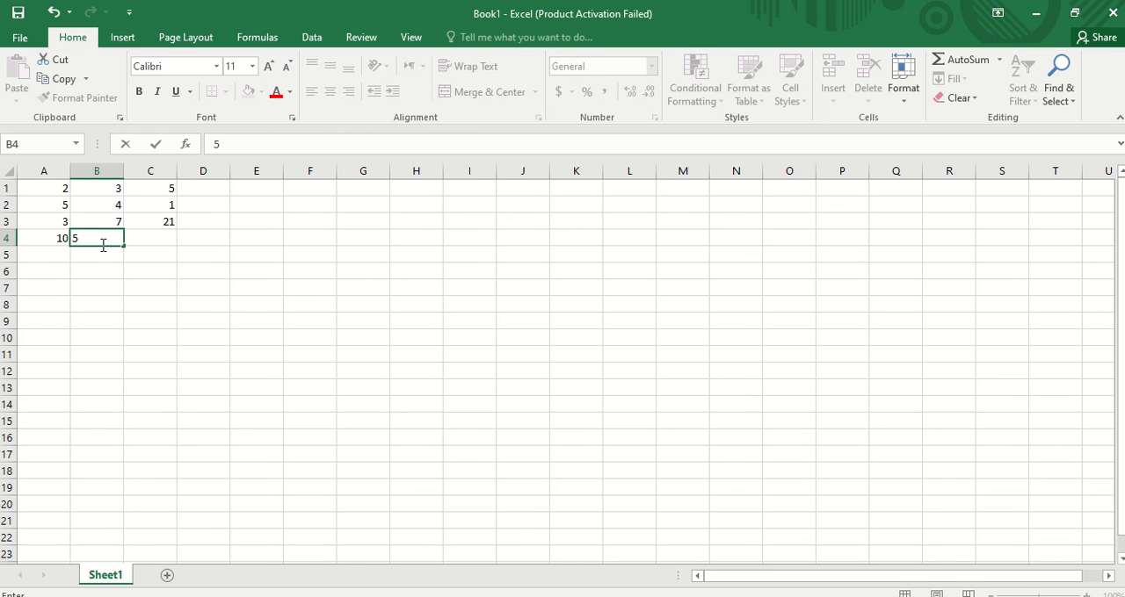
key(Right)
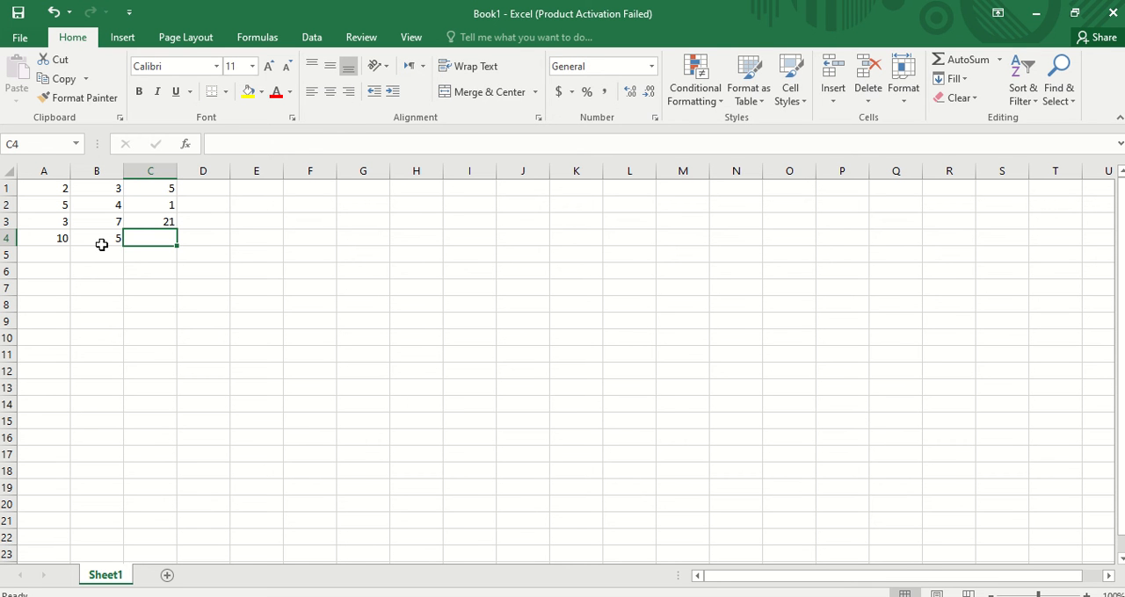
- Enter the formula =A4/B4 in cell C4 by referencing cells A4 and B4
text(=)
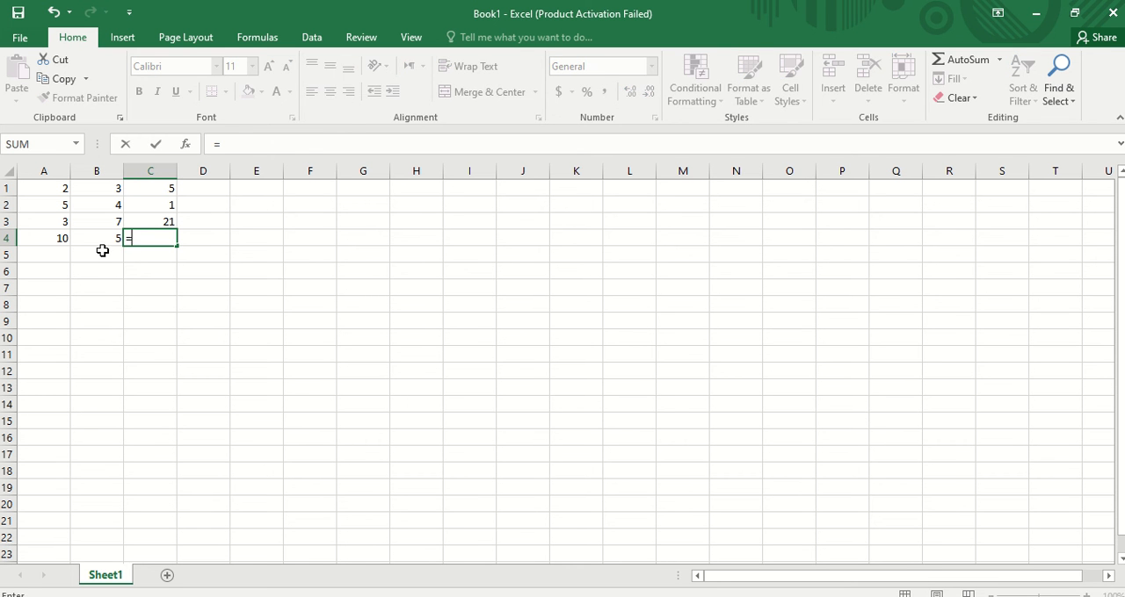
click(49, 239)
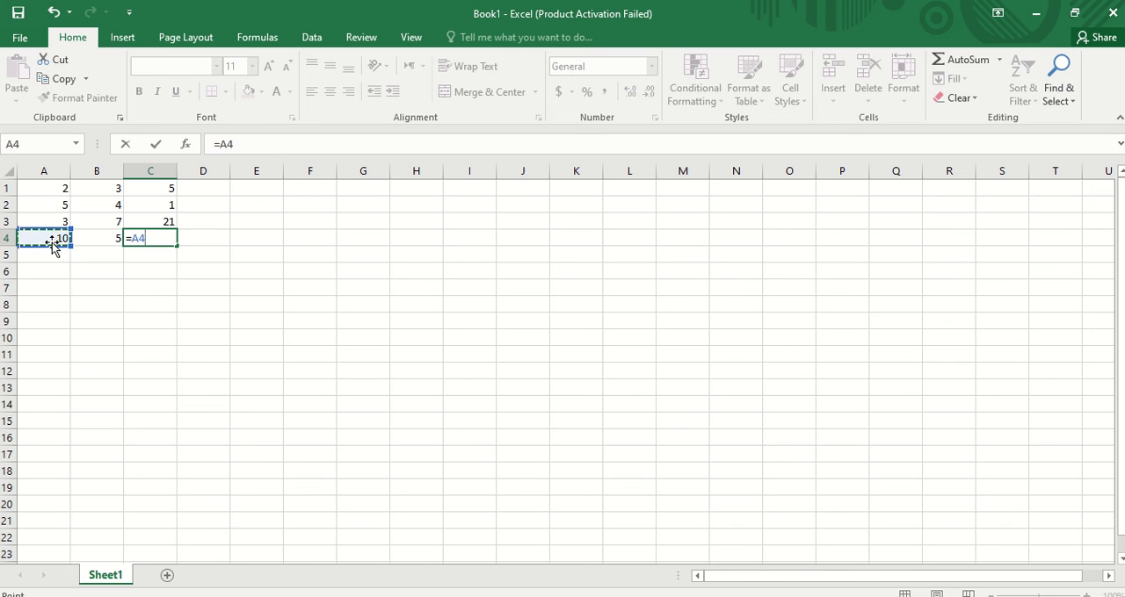
text(/)
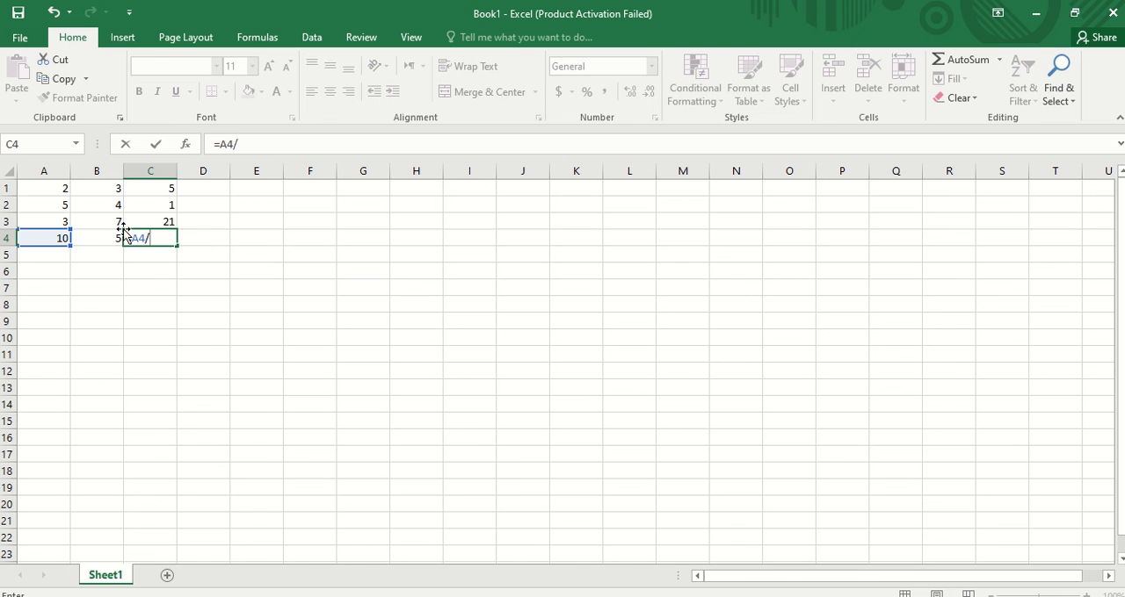
click(85, 244)
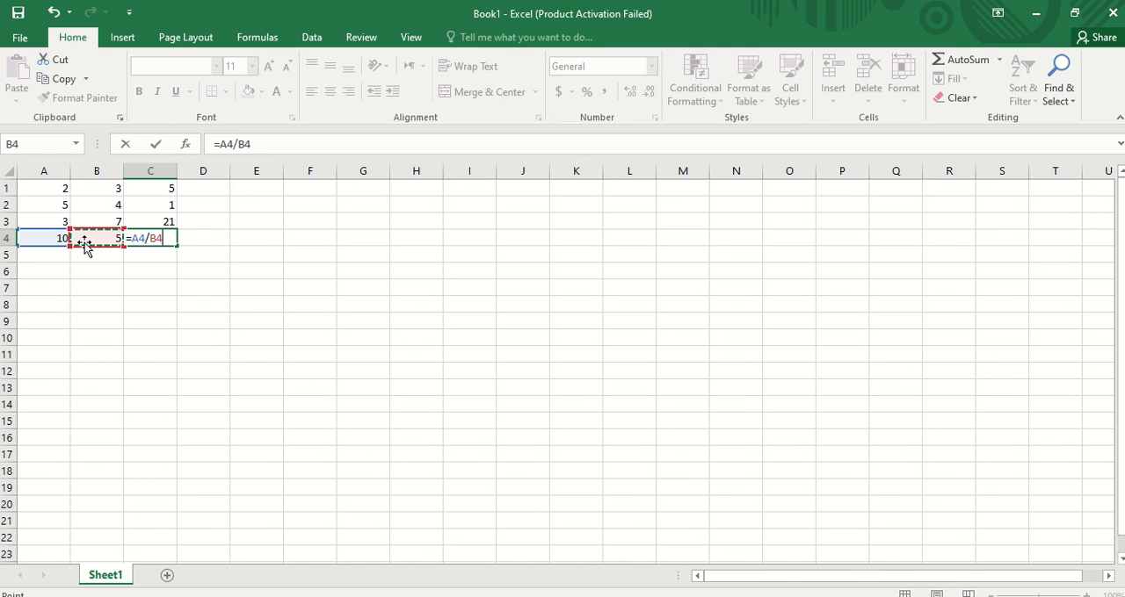
key(Return)
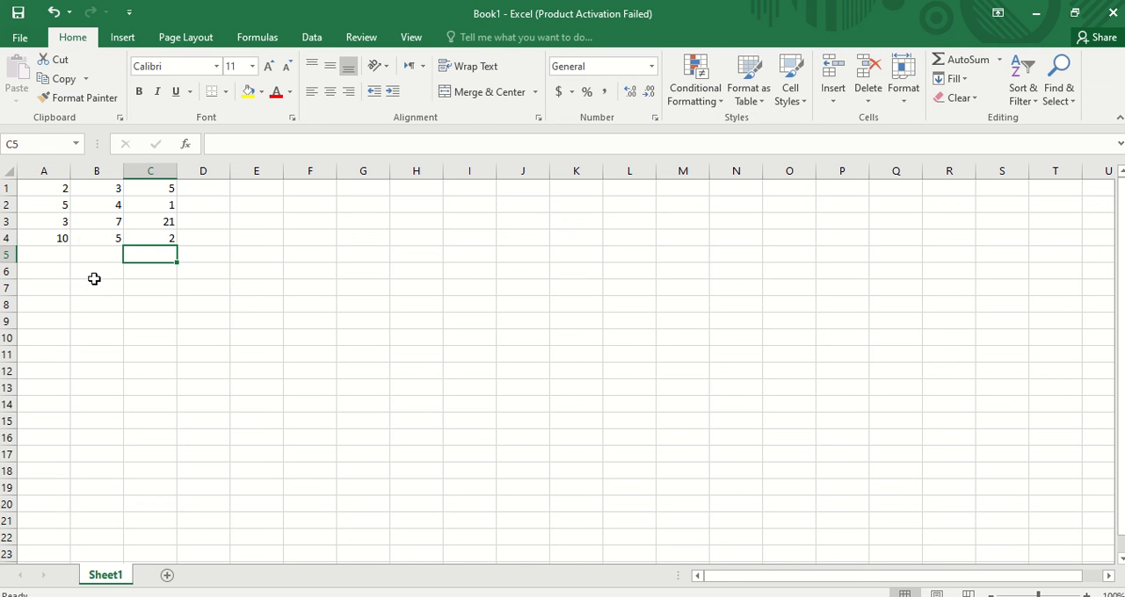
- Type a quotation mark in cell F4 and set its font size to 26
drag(39, 189, 158, 234)
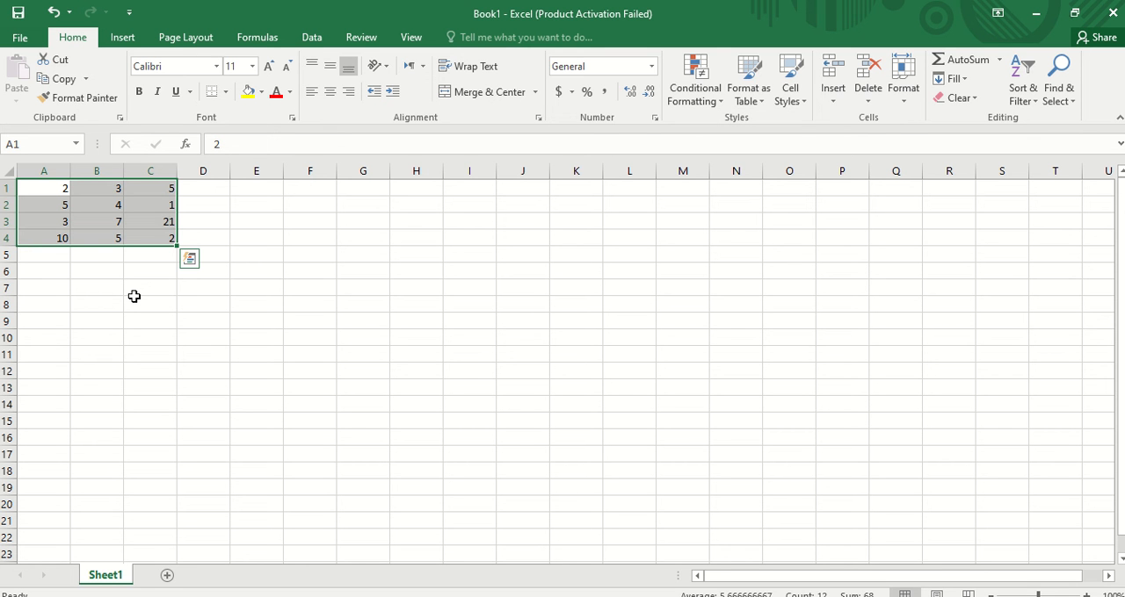
click(287, 237)
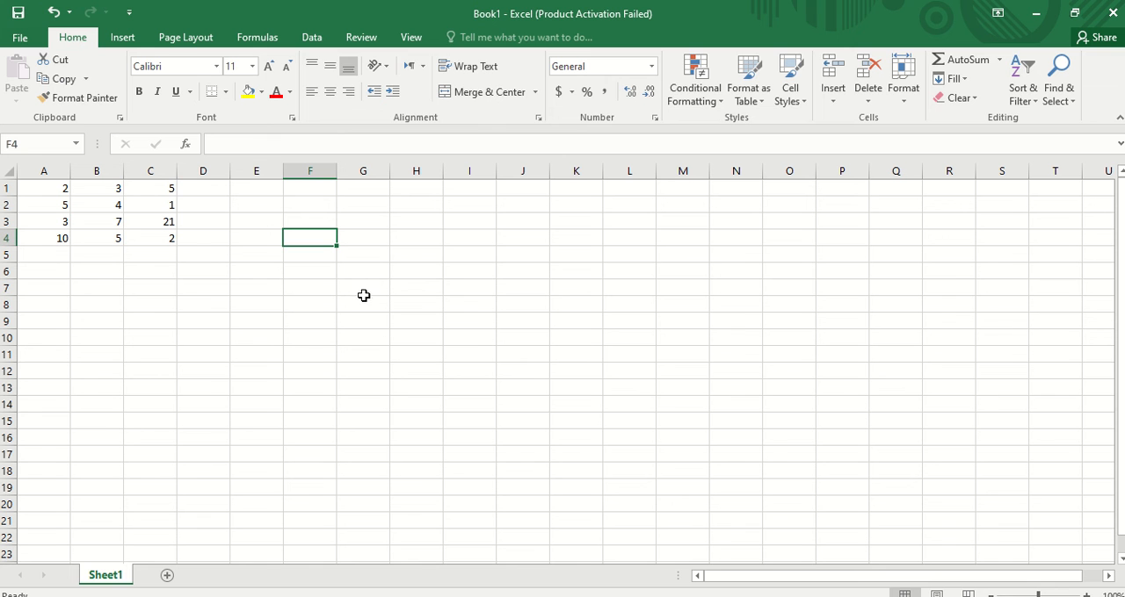
text(")
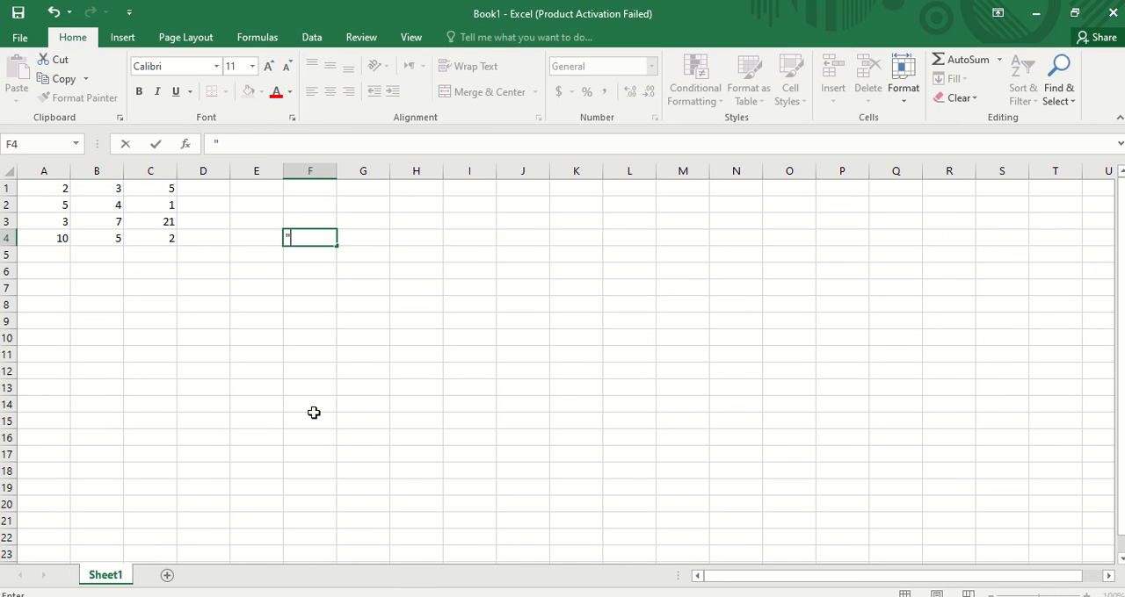
click(302, 251)
click(299, 239)
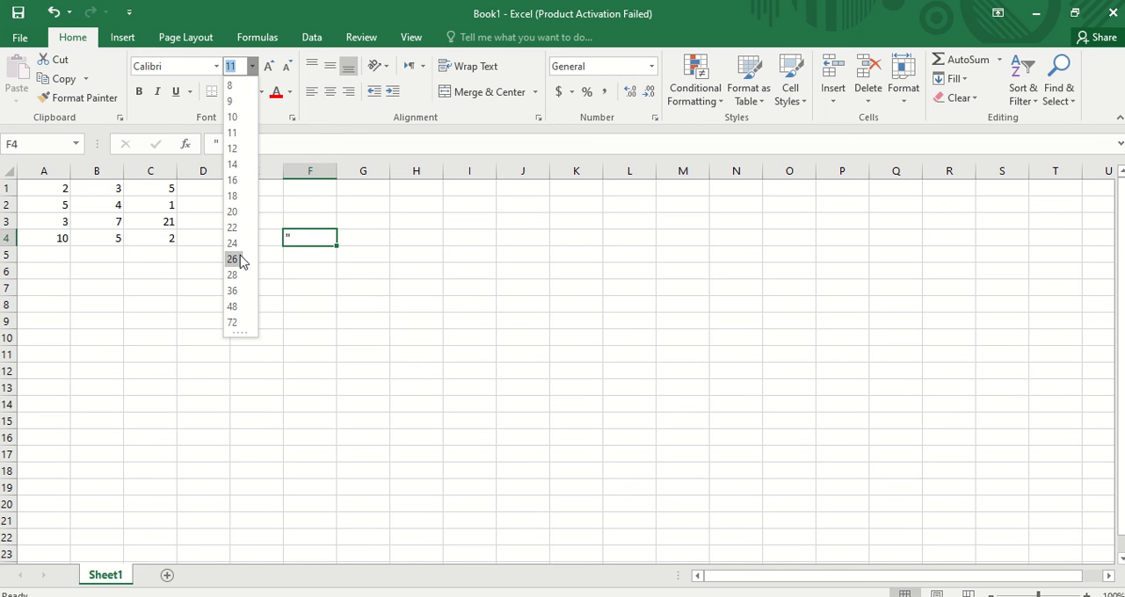
click(235, 258)
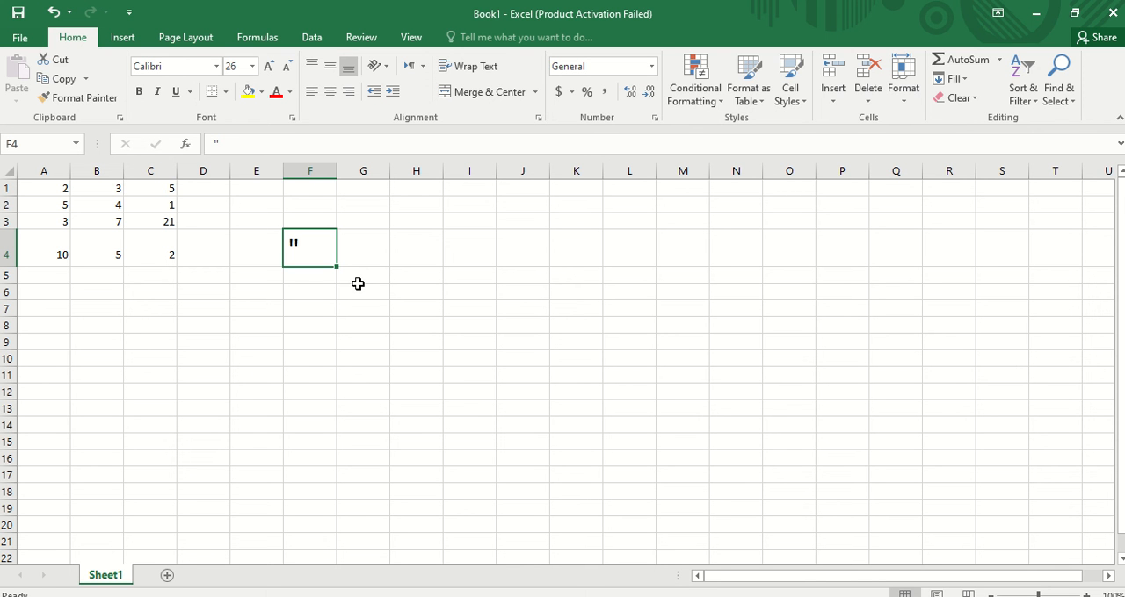
key(Left)
key(Down)
key(Left)
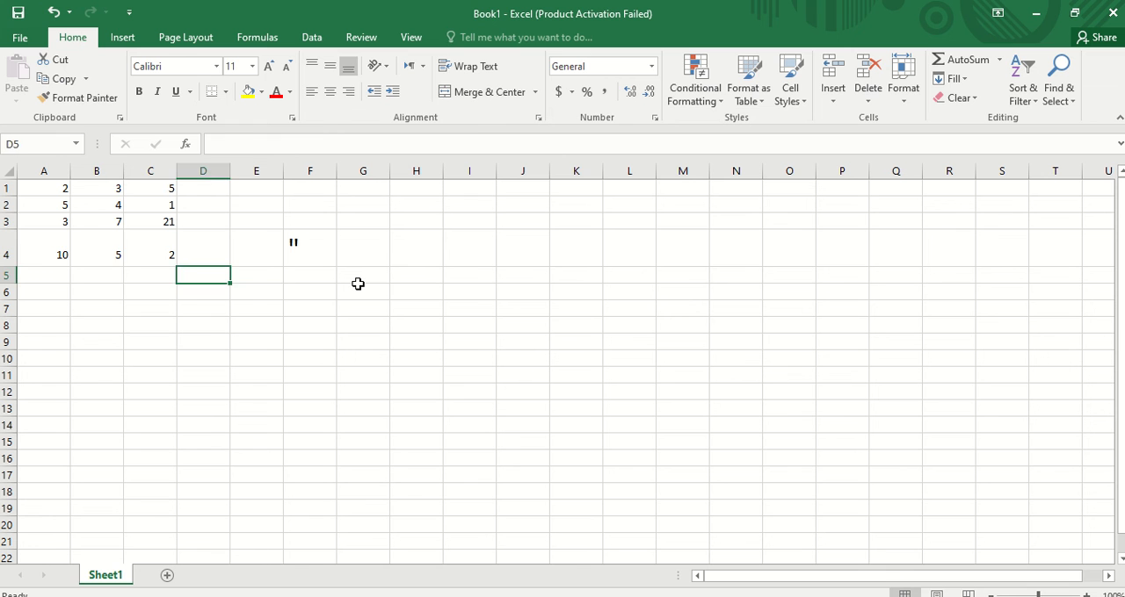
key(Left)
key(Up)
key(Up)
key(Left)
key(Down)
key(Left)
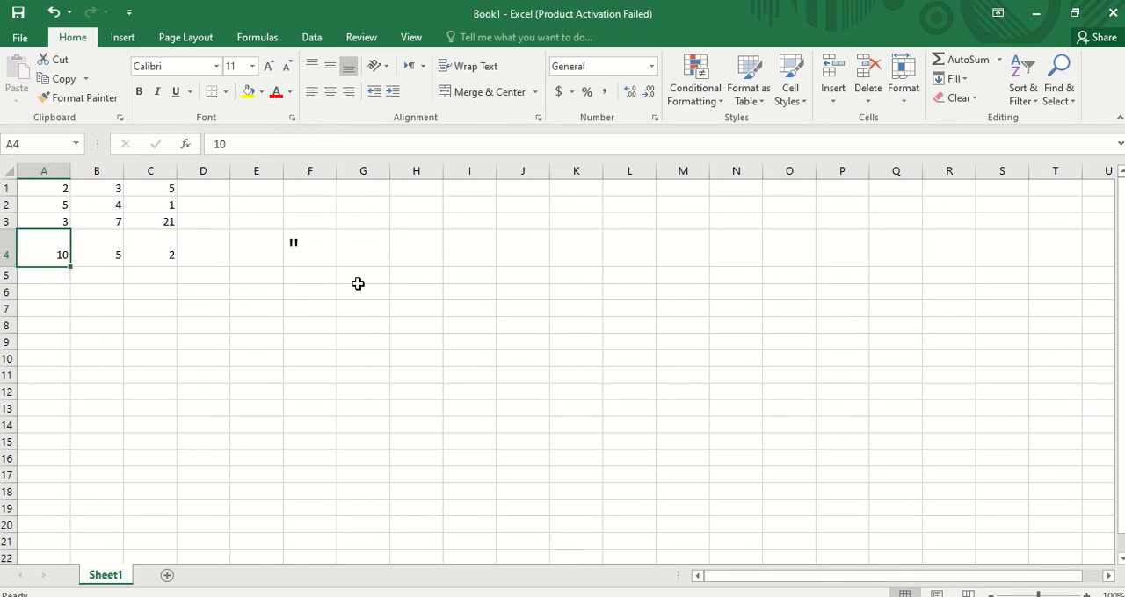
key(Right)
key(Right)
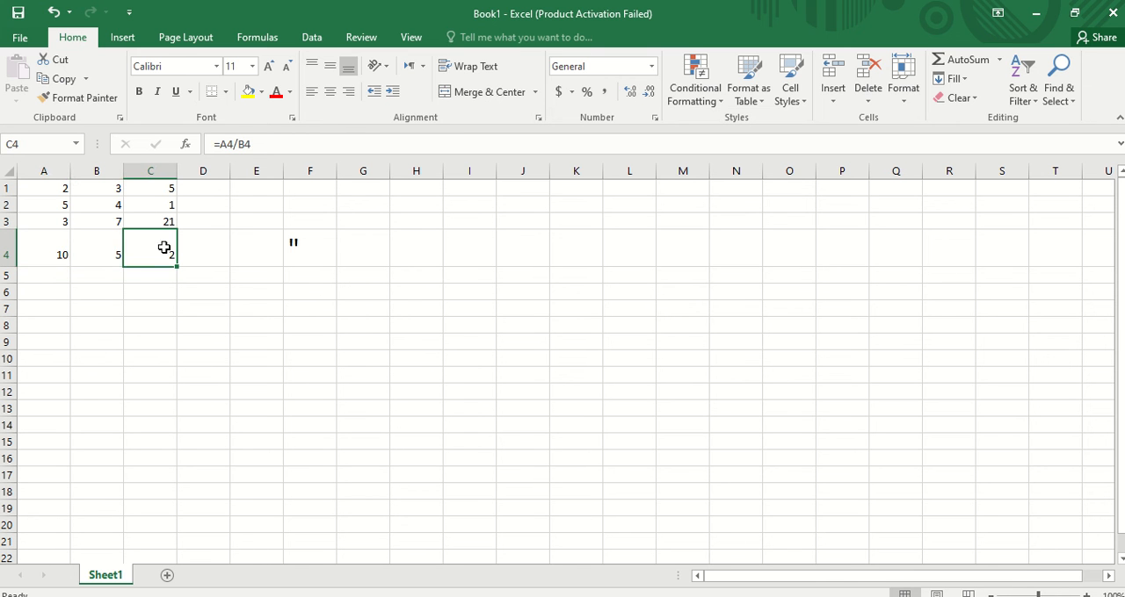
- Set the font size of cells A4 through C4 to 20
drag(163, 247, 34, 245)
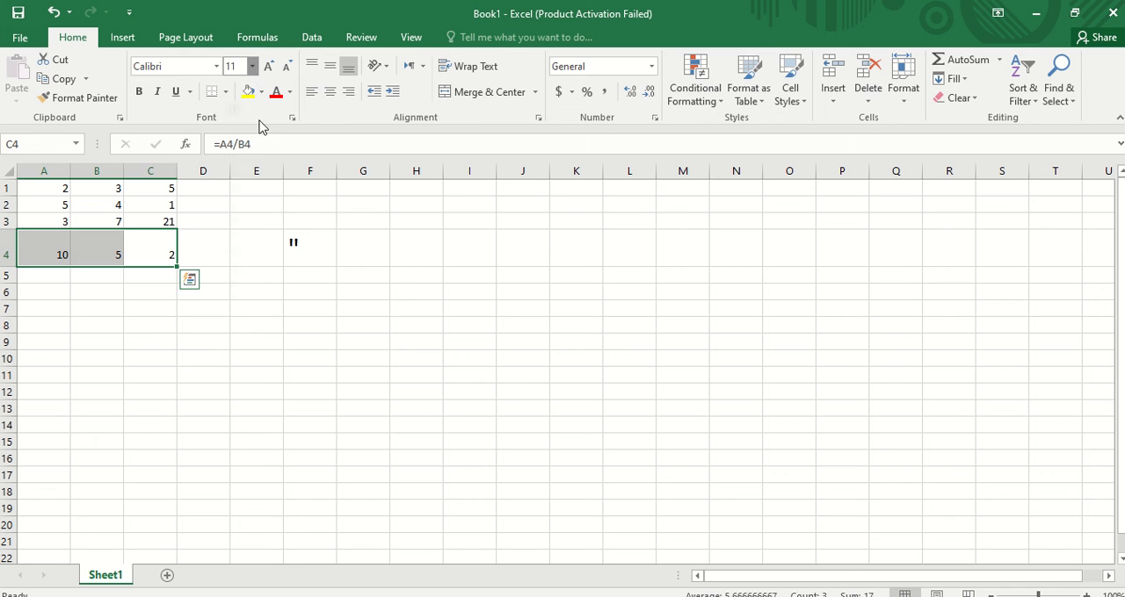
click(253, 66)
click(233, 211)
- Set the font size of cell D4 to 20
click(219, 246)
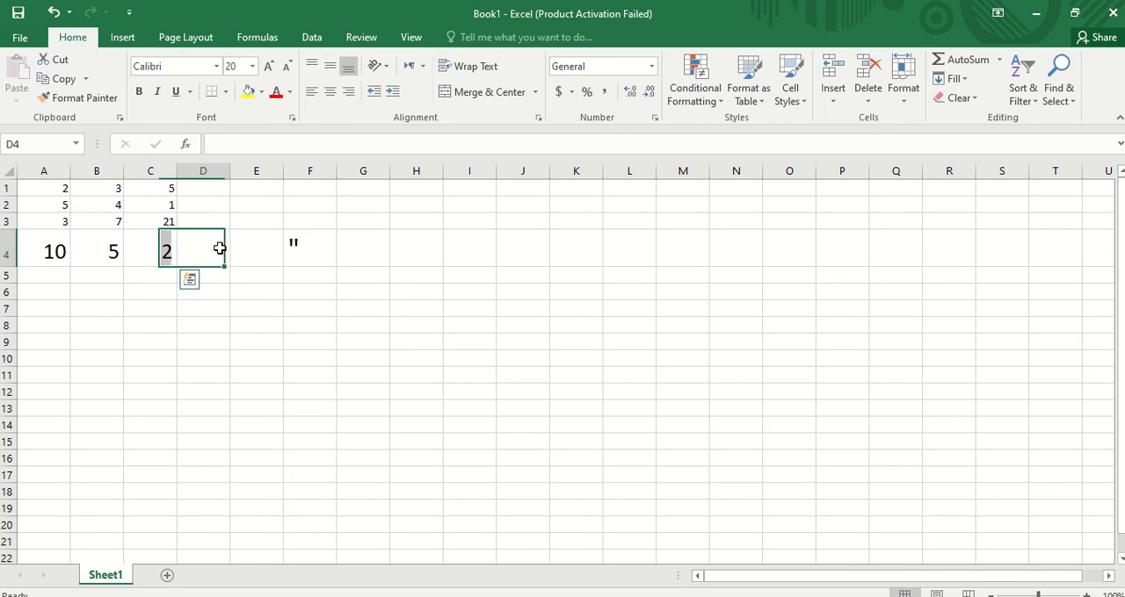
click(252, 66)
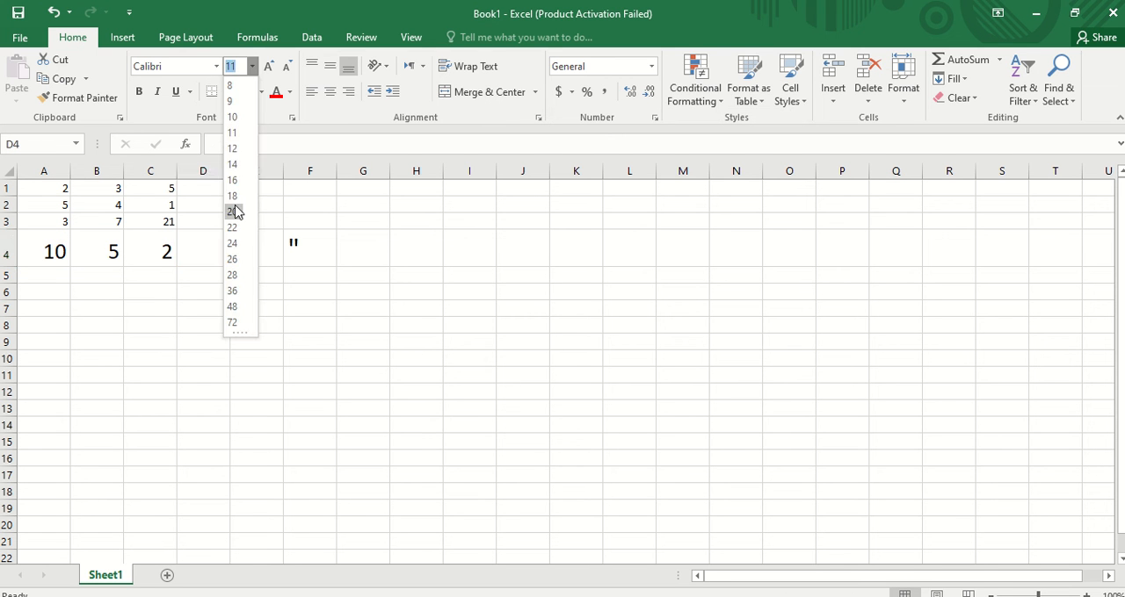
click(234, 212)
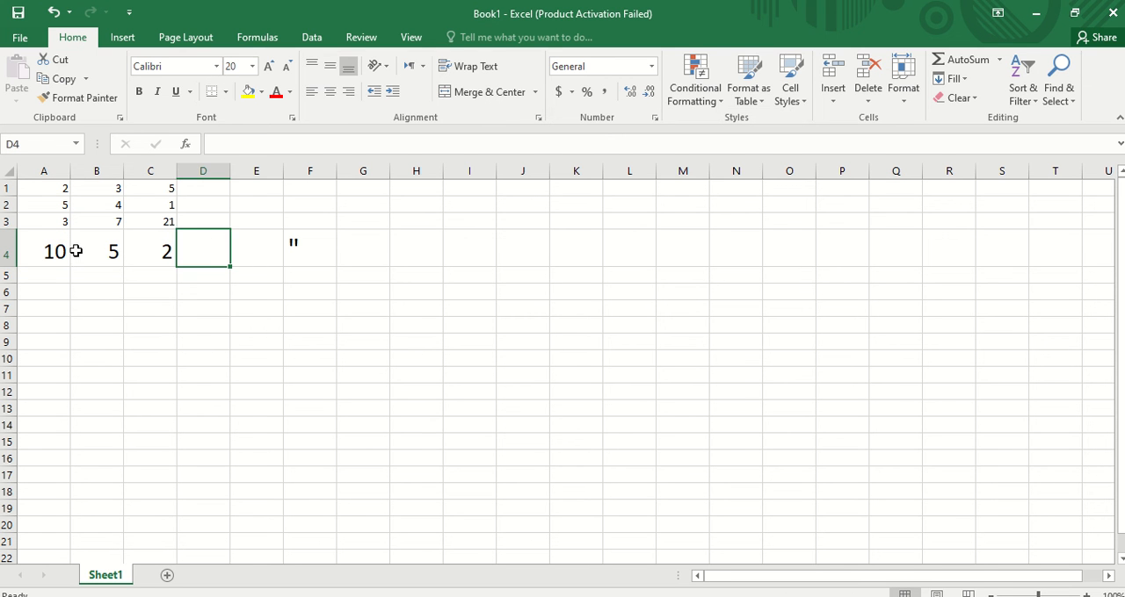
drag(54, 249, 87, 251)
drag(87, 251, 87, 250)
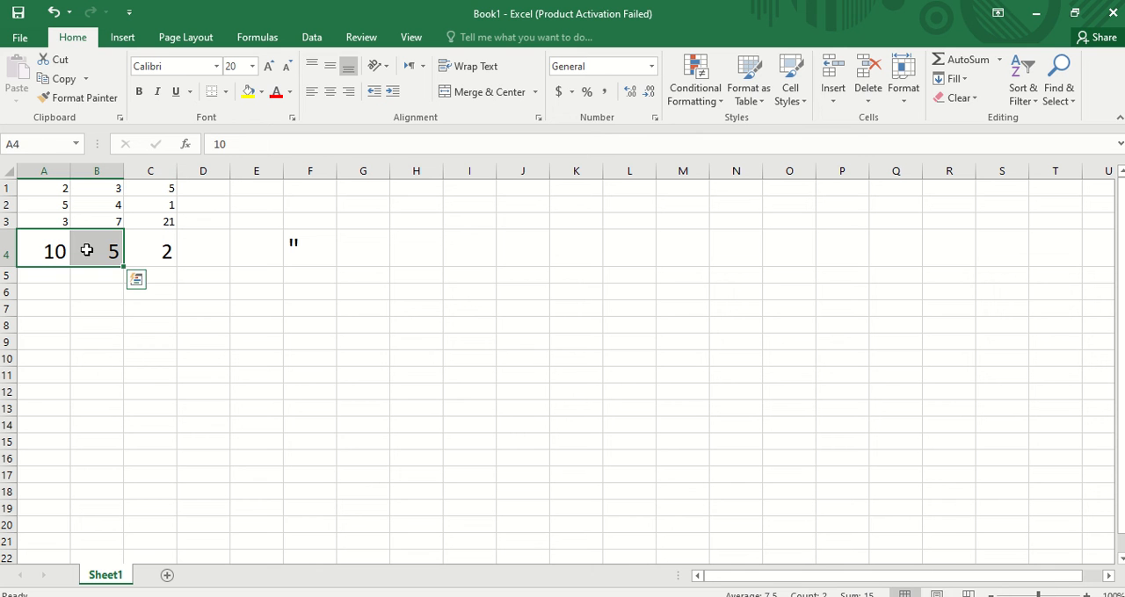
click(163, 251)
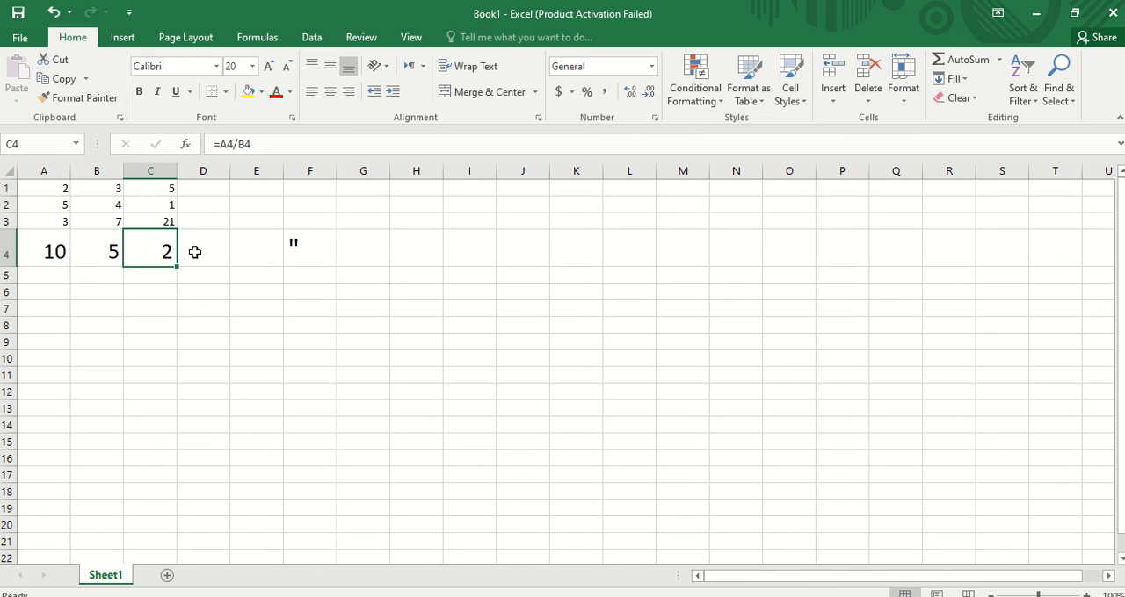
click(195, 252)
click(47, 252)
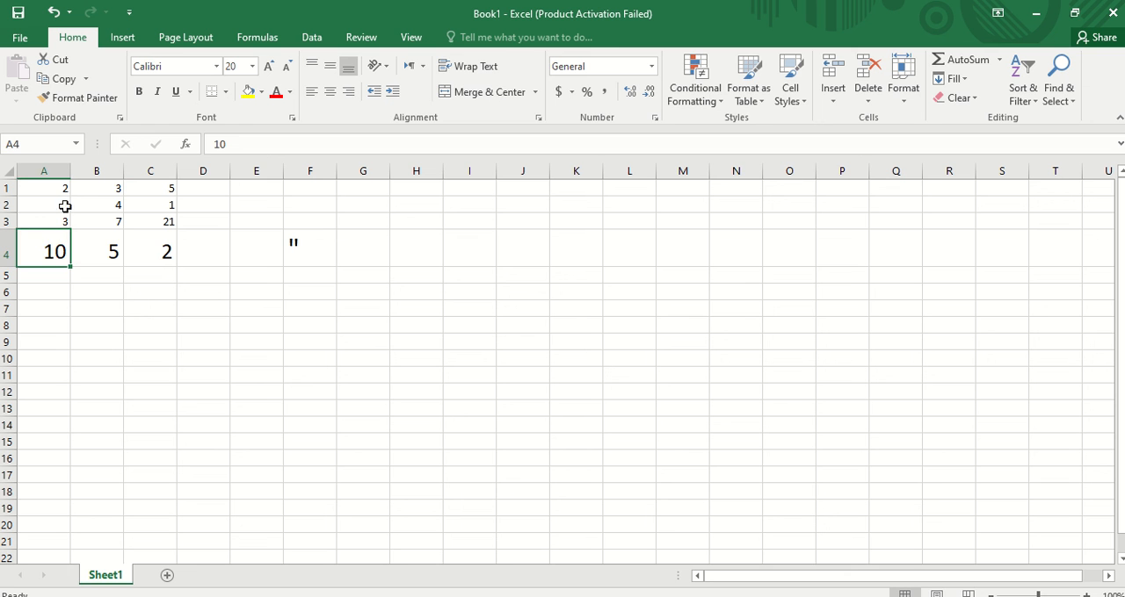
click(217, 256)
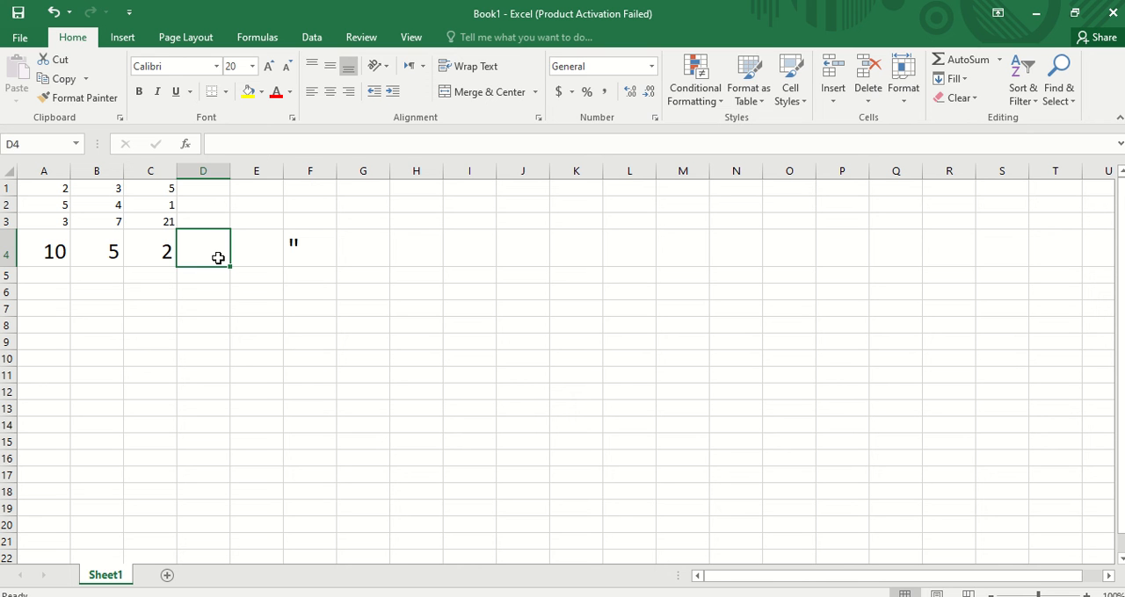
text(()
click(45, 244)
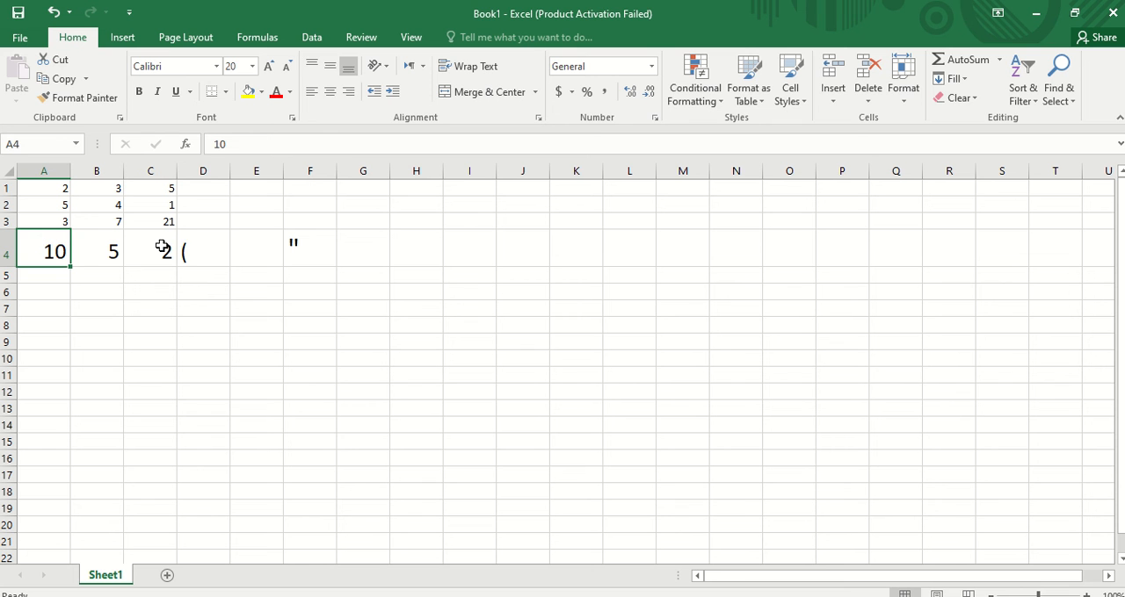
click(202, 254)
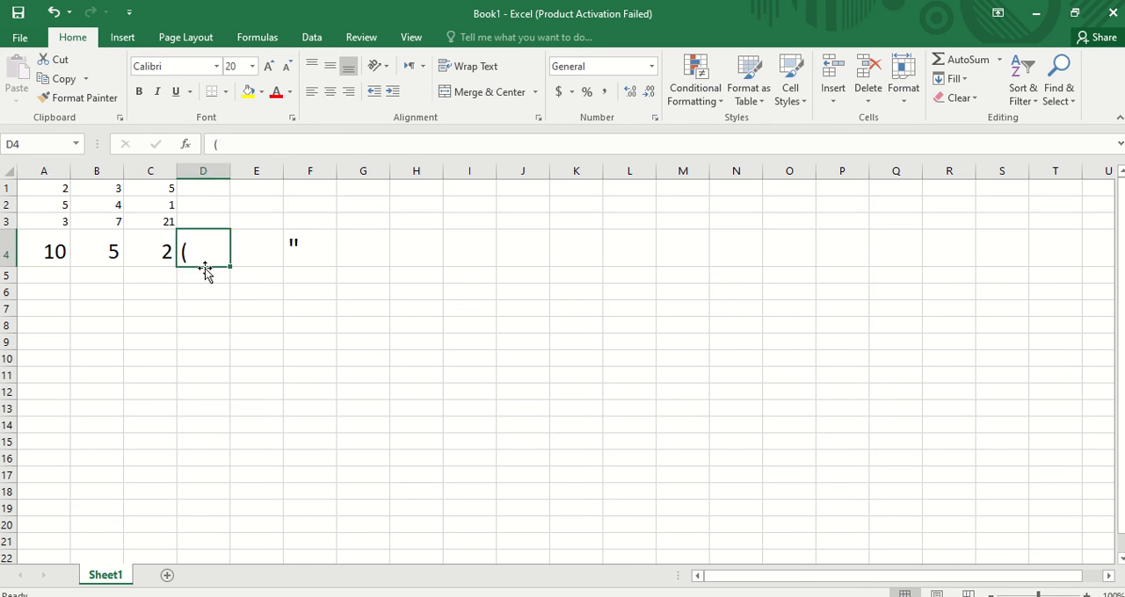
key(F2)
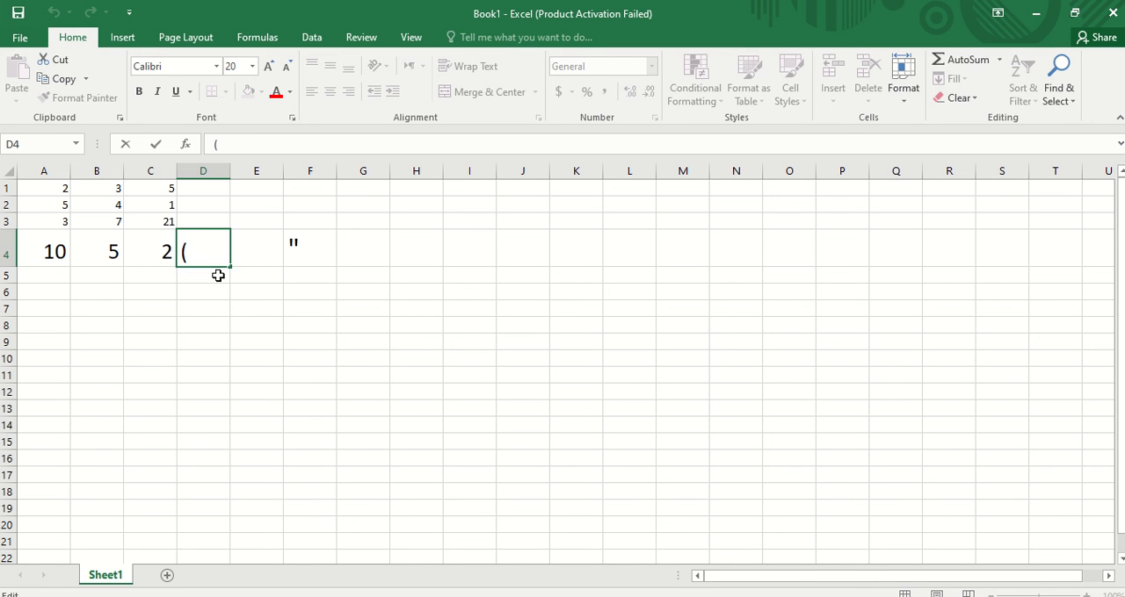
text(=)
click(63, 242)
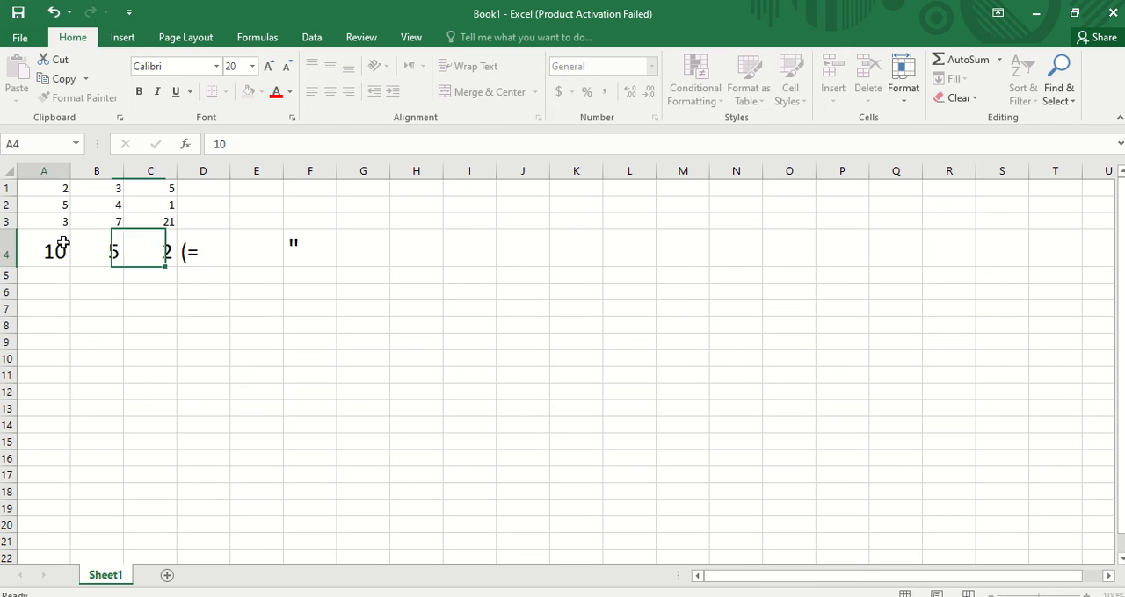
click(203, 252)
double_click(203, 252)
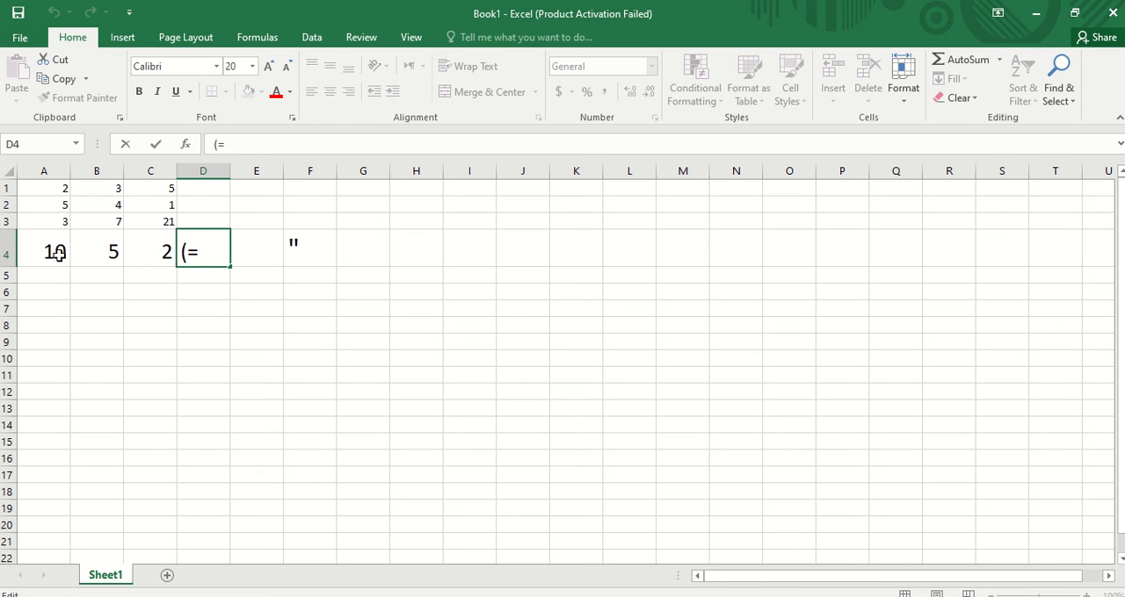
text(a4)
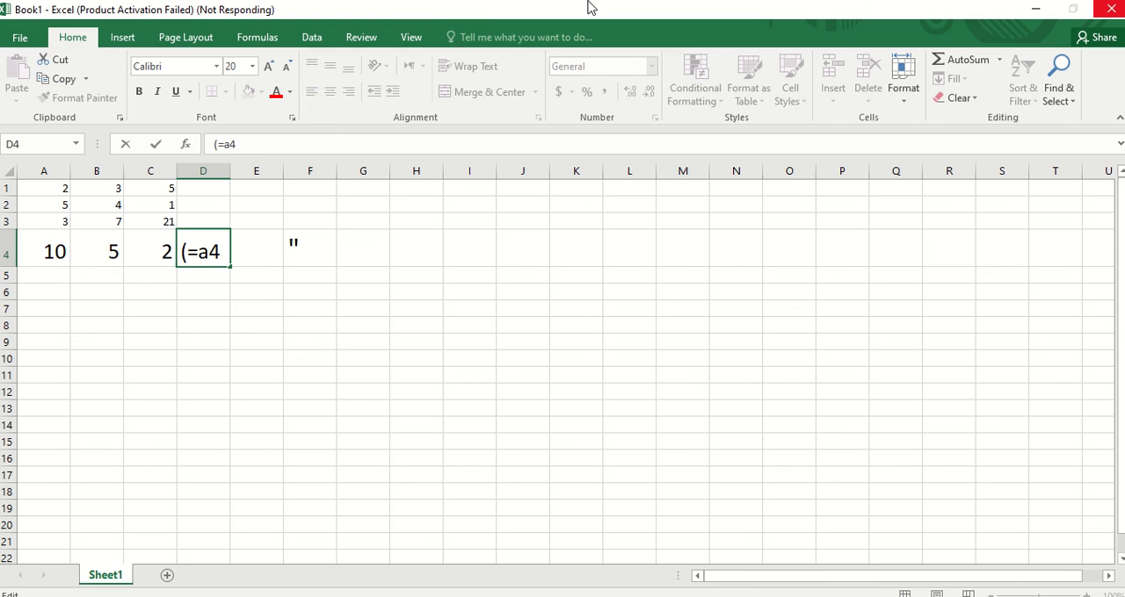
mouse_move(590, 7)
click(448, 46)
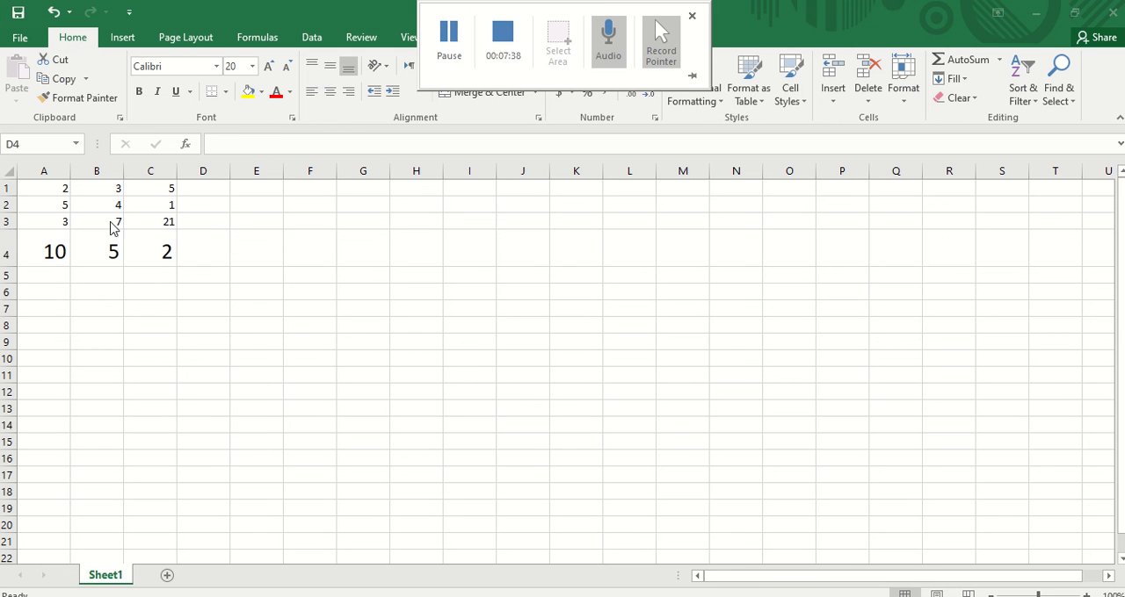
- Inspect the values and formulas in cells A4 through C4
click(207, 257)
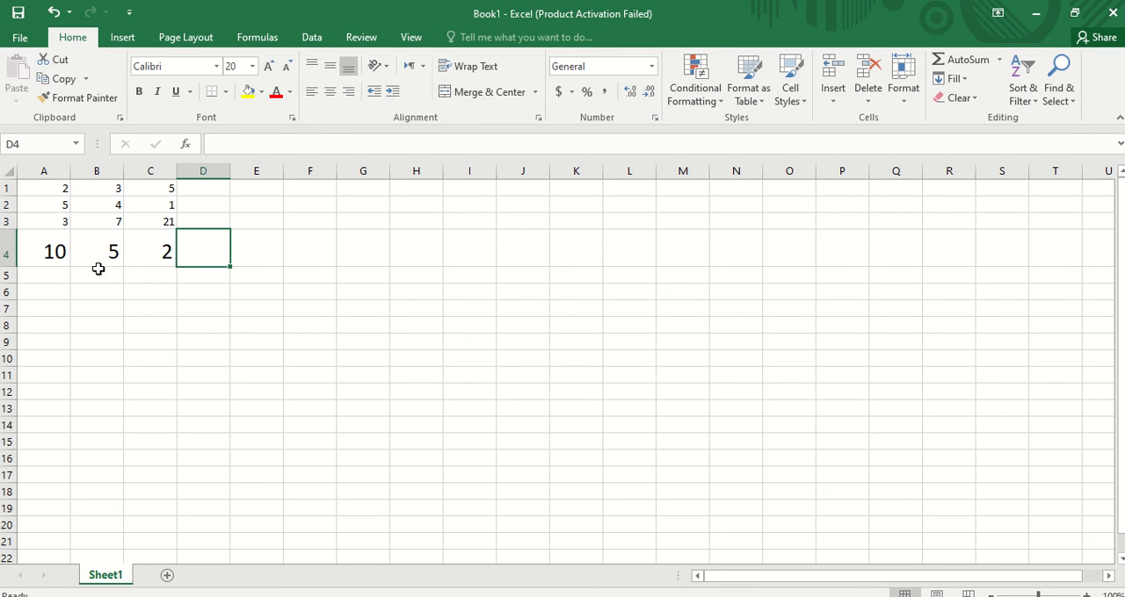
drag(53, 258, 97, 253)
click(52, 252)
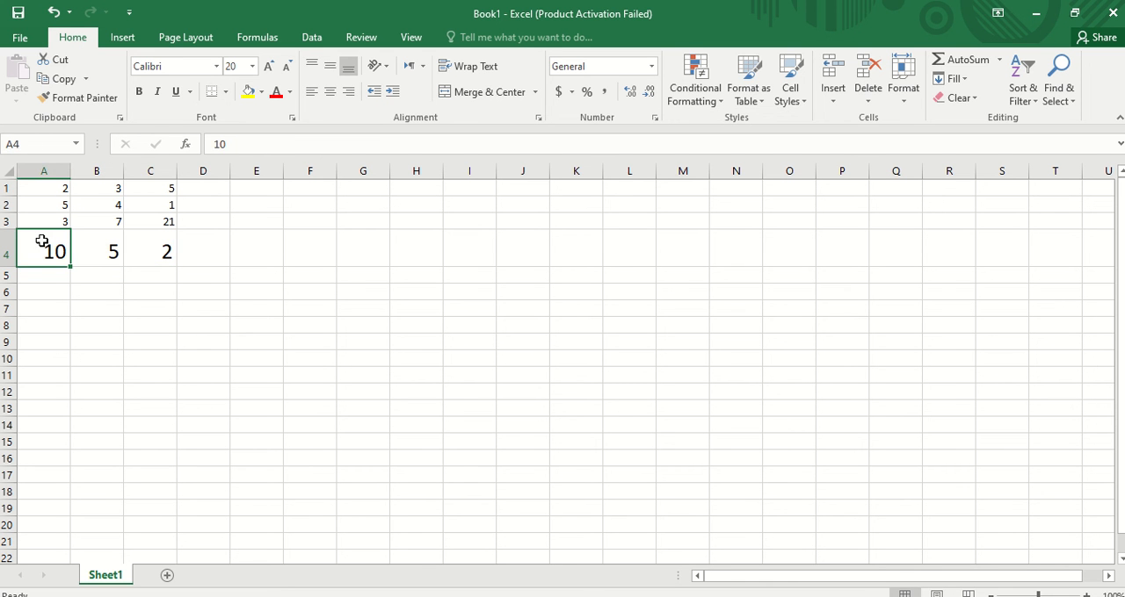
click(109, 252)
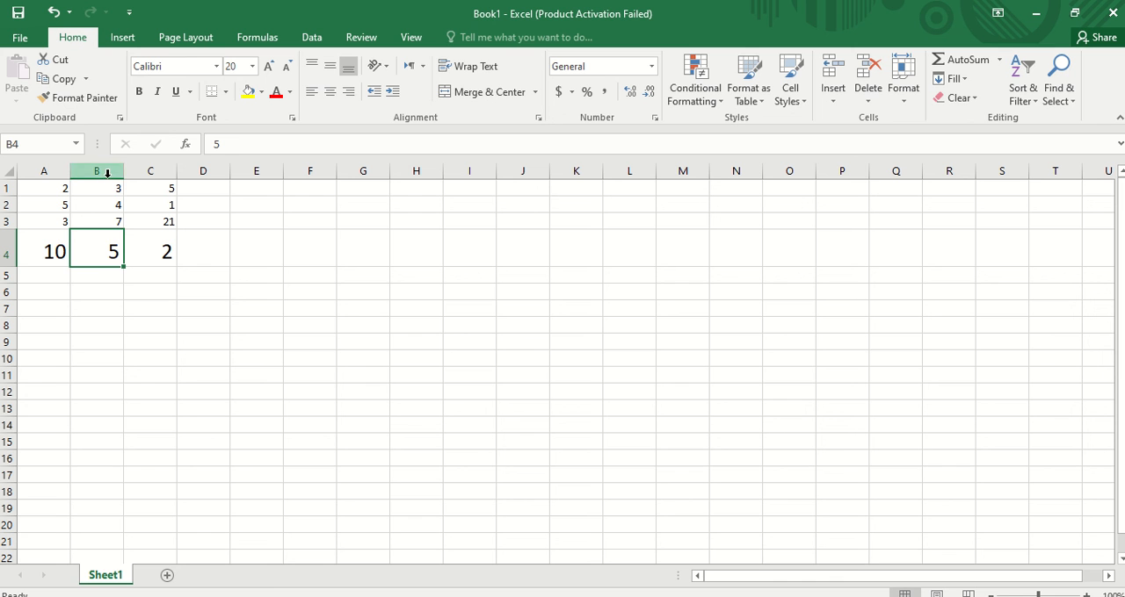
click(150, 252)
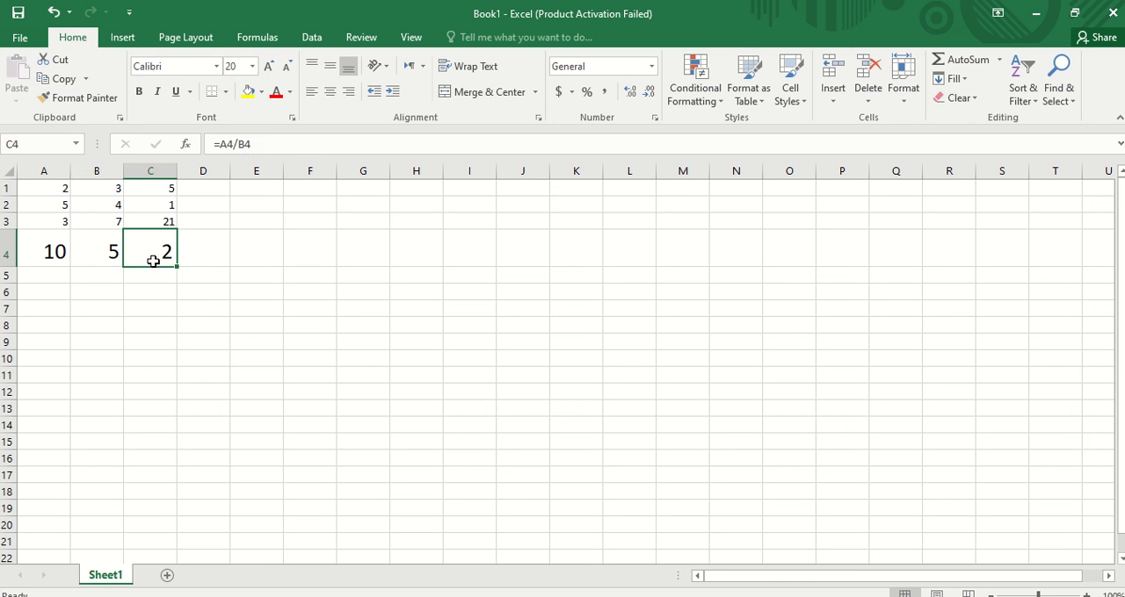
- Enter the formula =(A4+B4)*C4 in cell D4 by referencing cells A4, B4 and C4
click(221, 255)
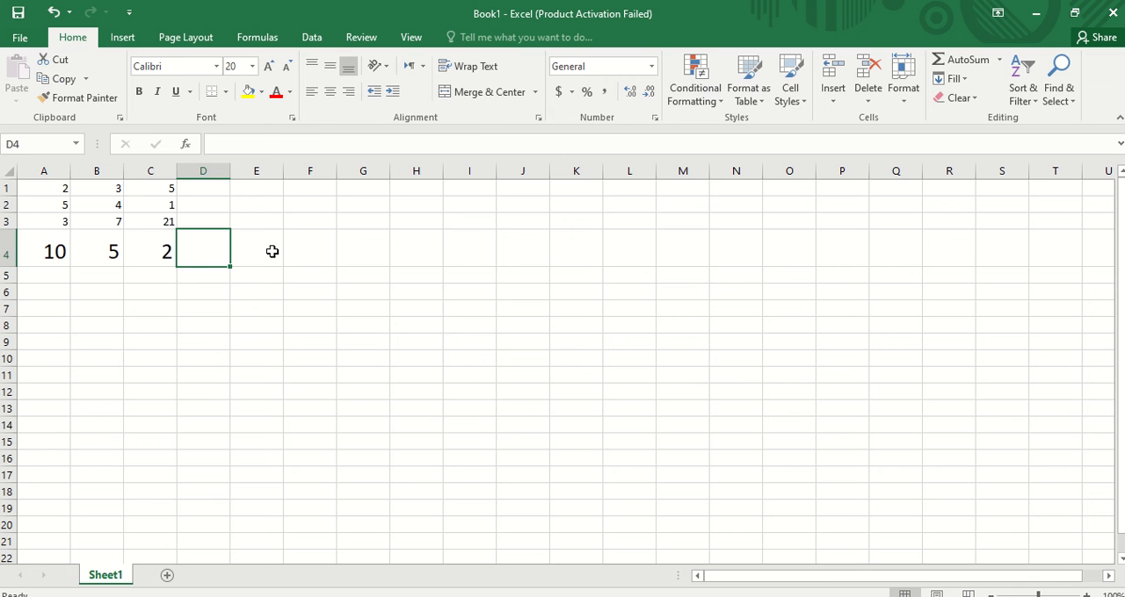
text(=)
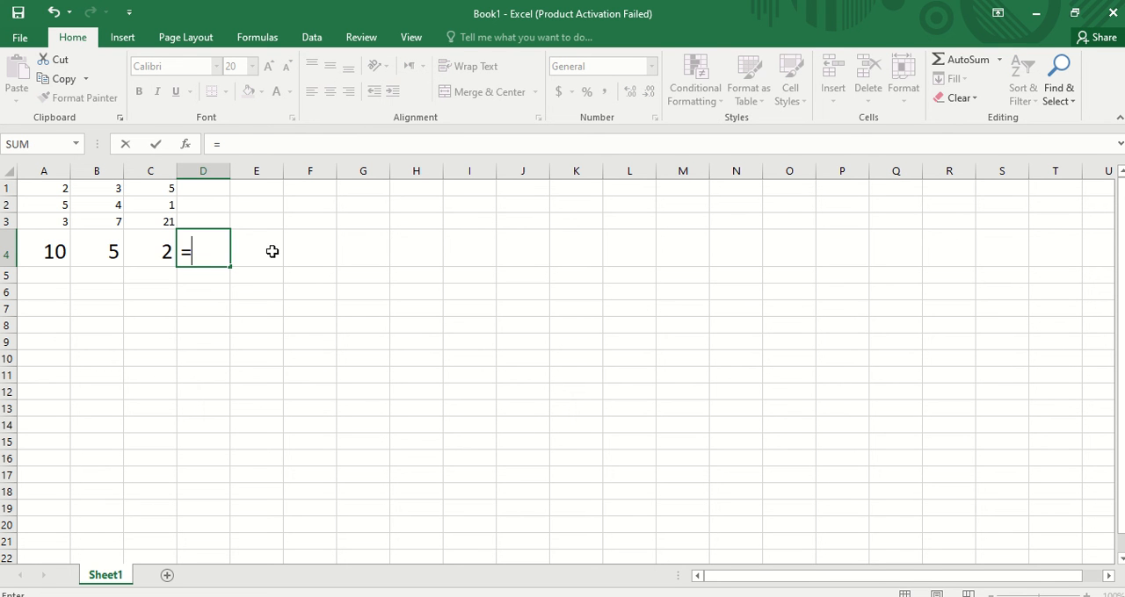
text(()
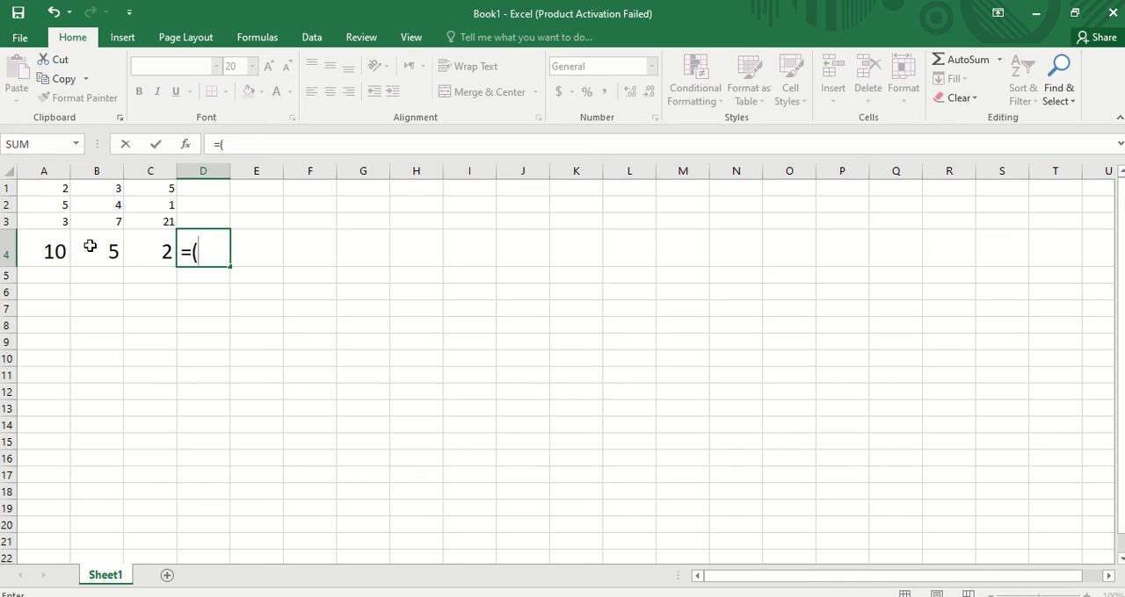
click(32, 249)
text(+)
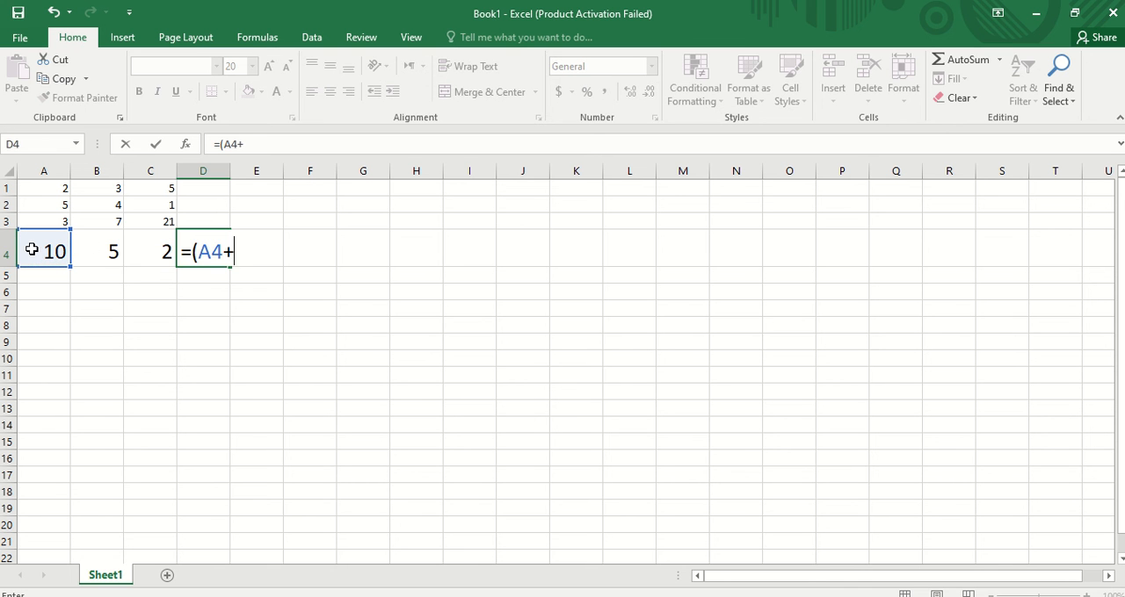
click(115, 252)
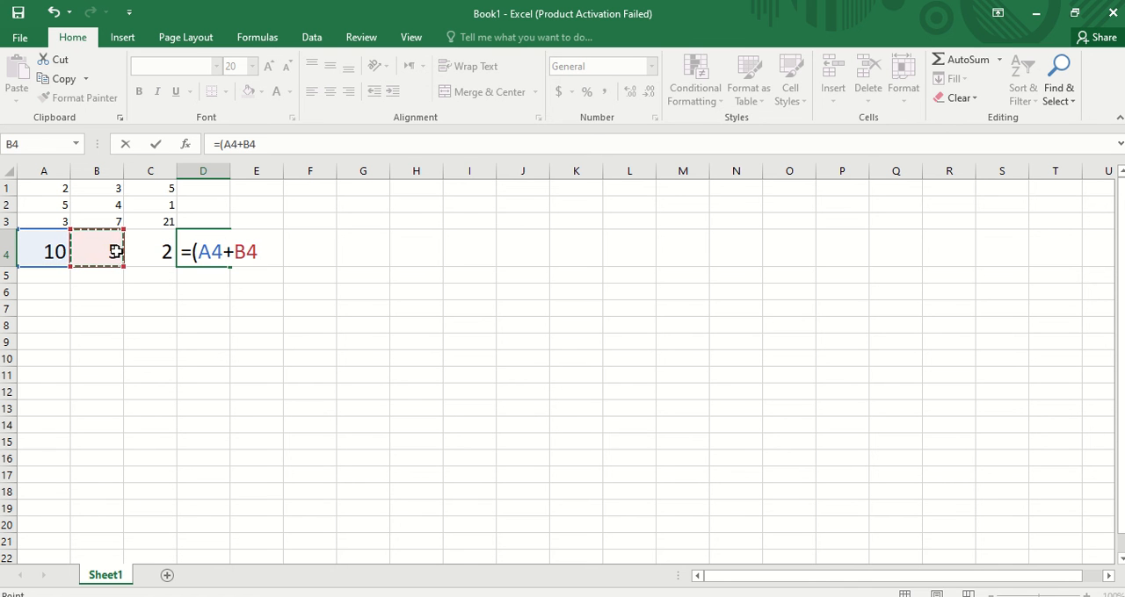
text()*c)
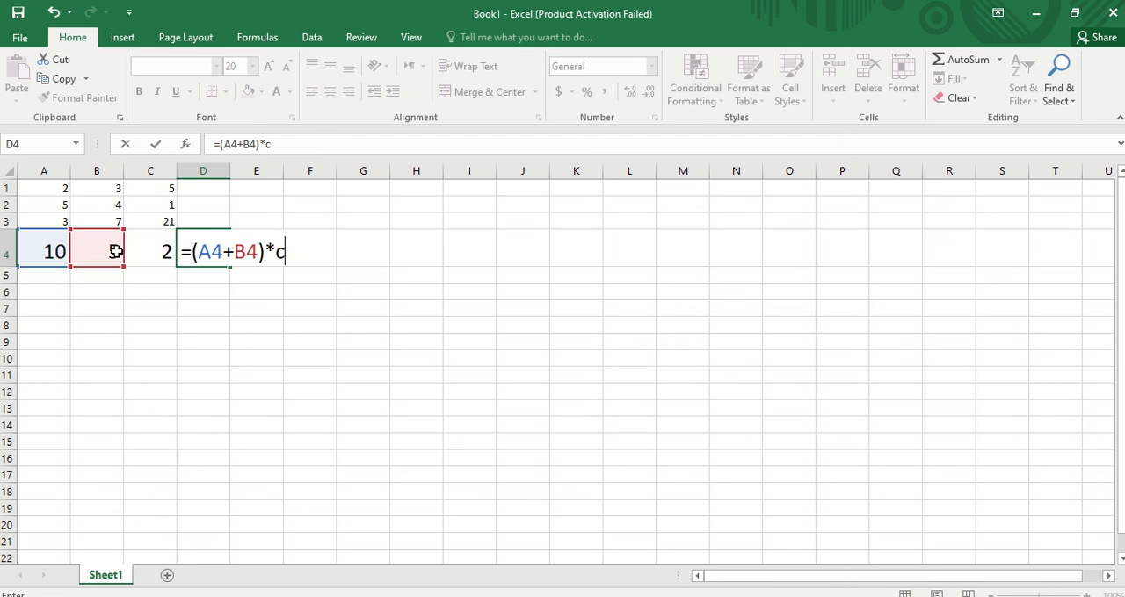
key(Escape)
key(Left)
text(4)
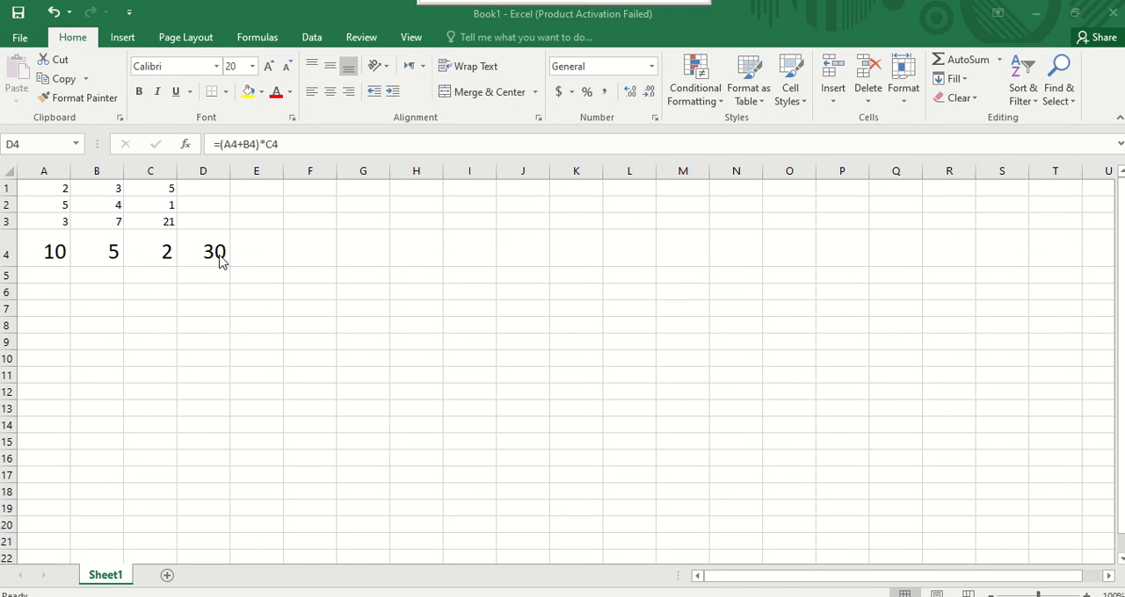
click(218, 261)
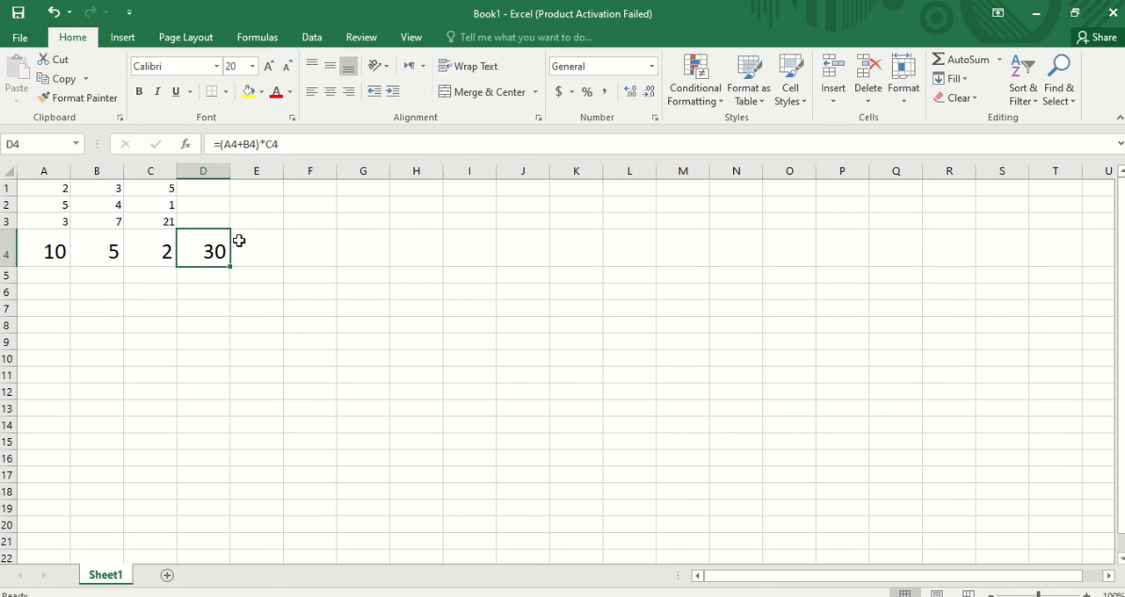
drag(285, 143, 188, 137)
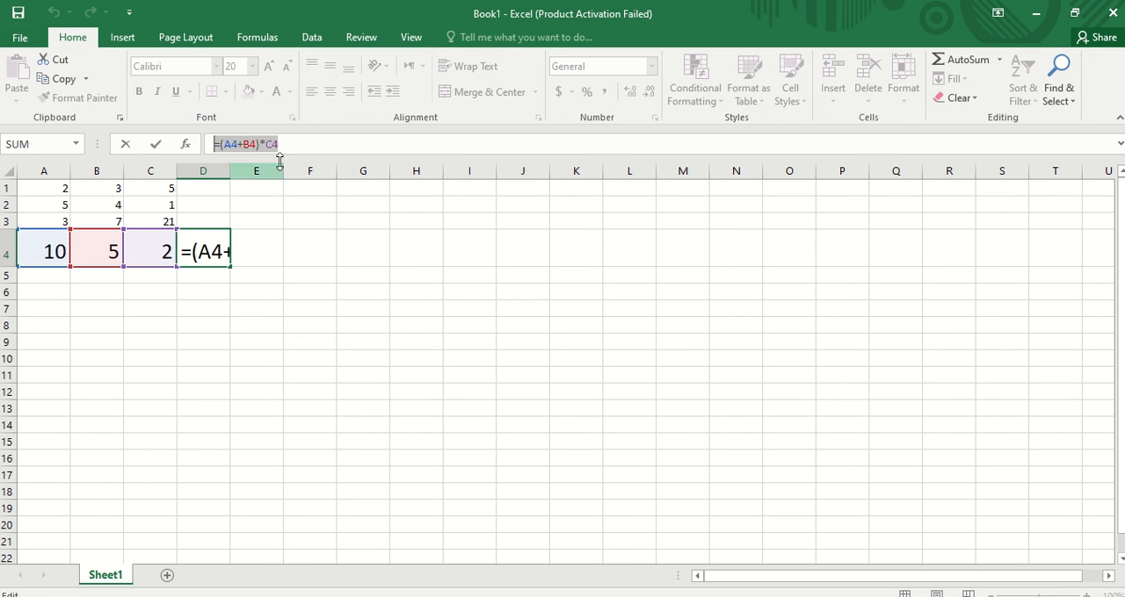
key(ctrl+Return)
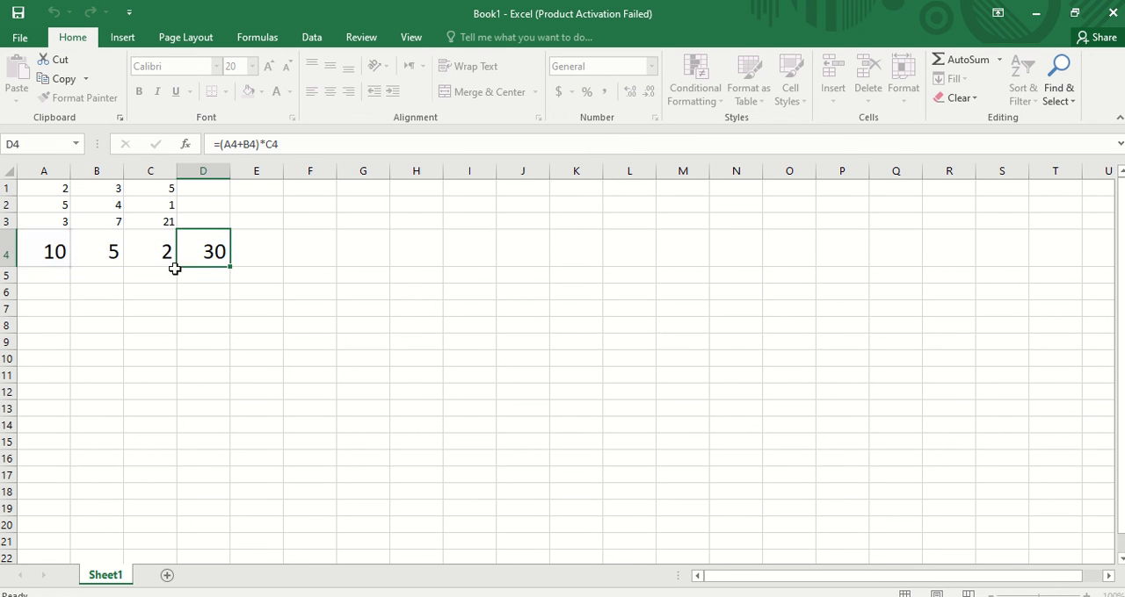
- Review the contents and formulas of cells A4 through D4
drag(50, 251, 91, 251)
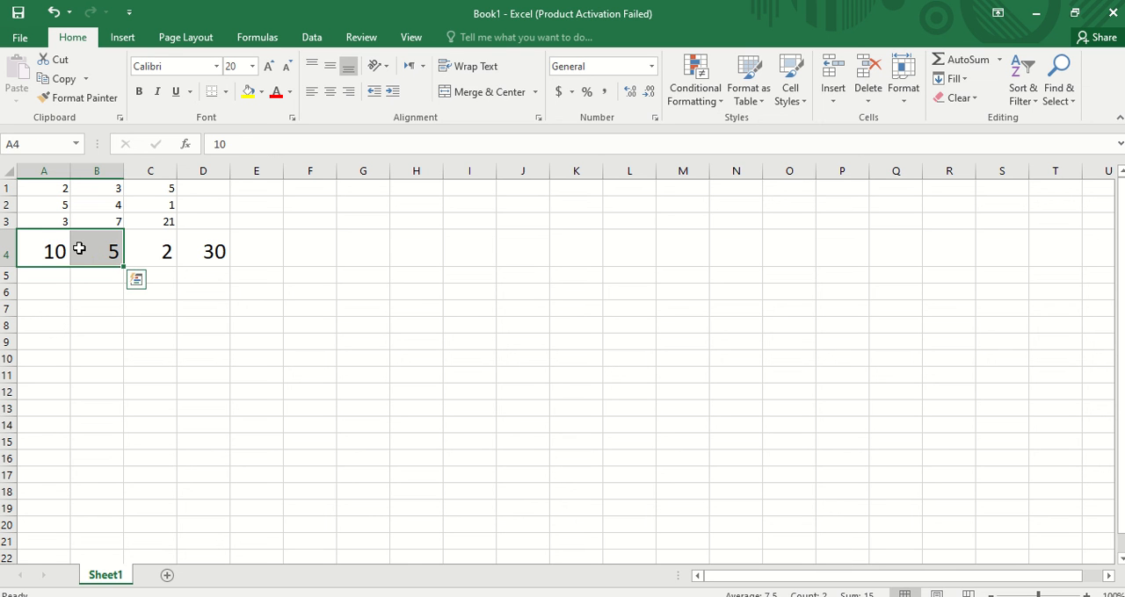
click(84, 249)
click(147, 248)
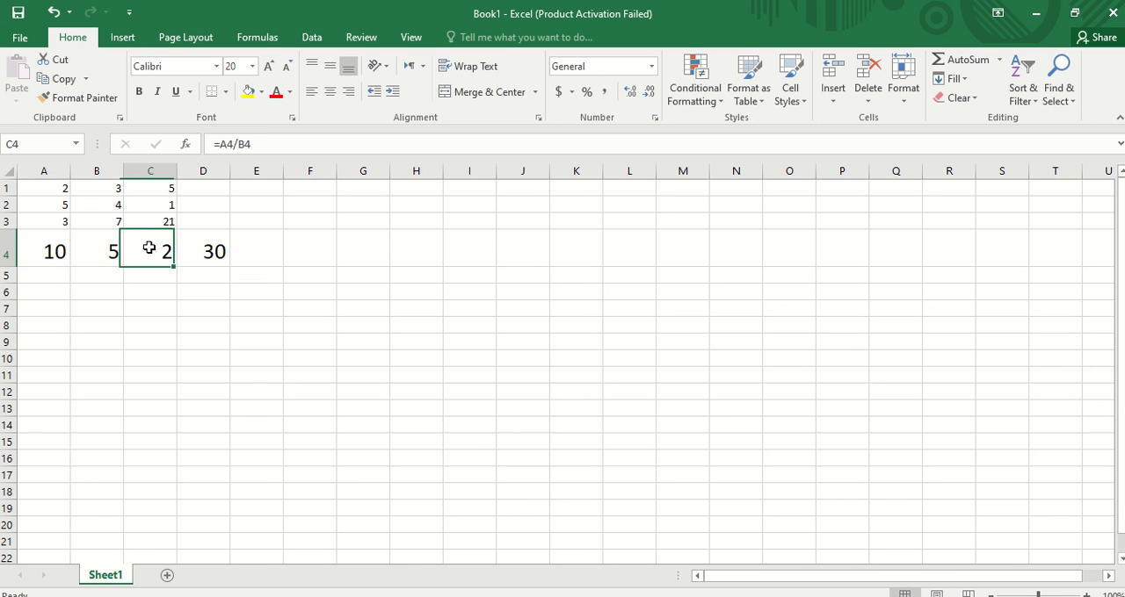
click(222, 252)
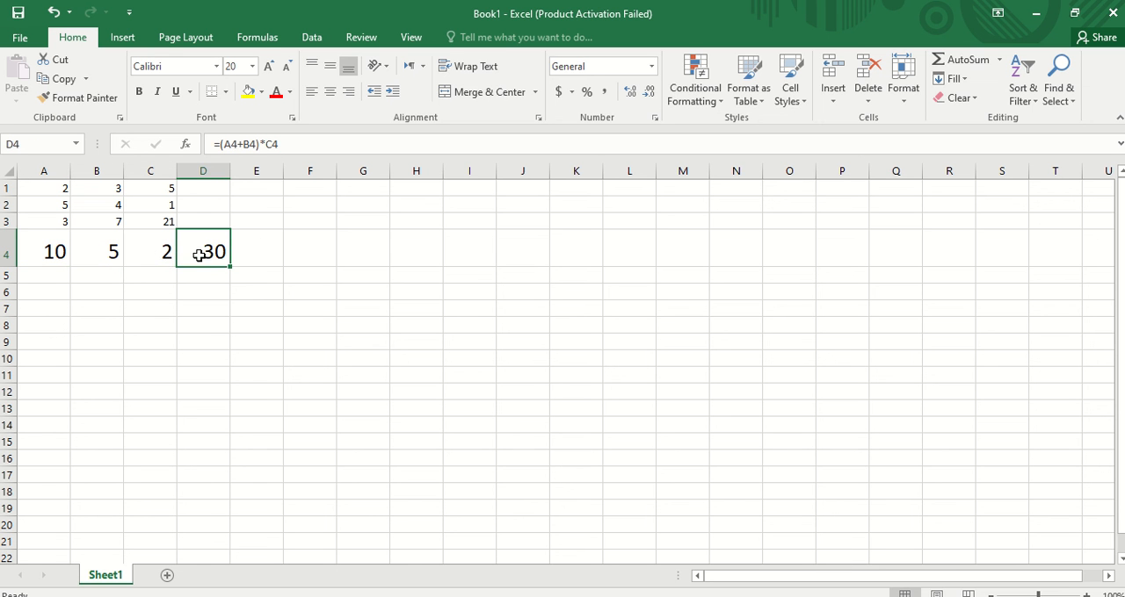